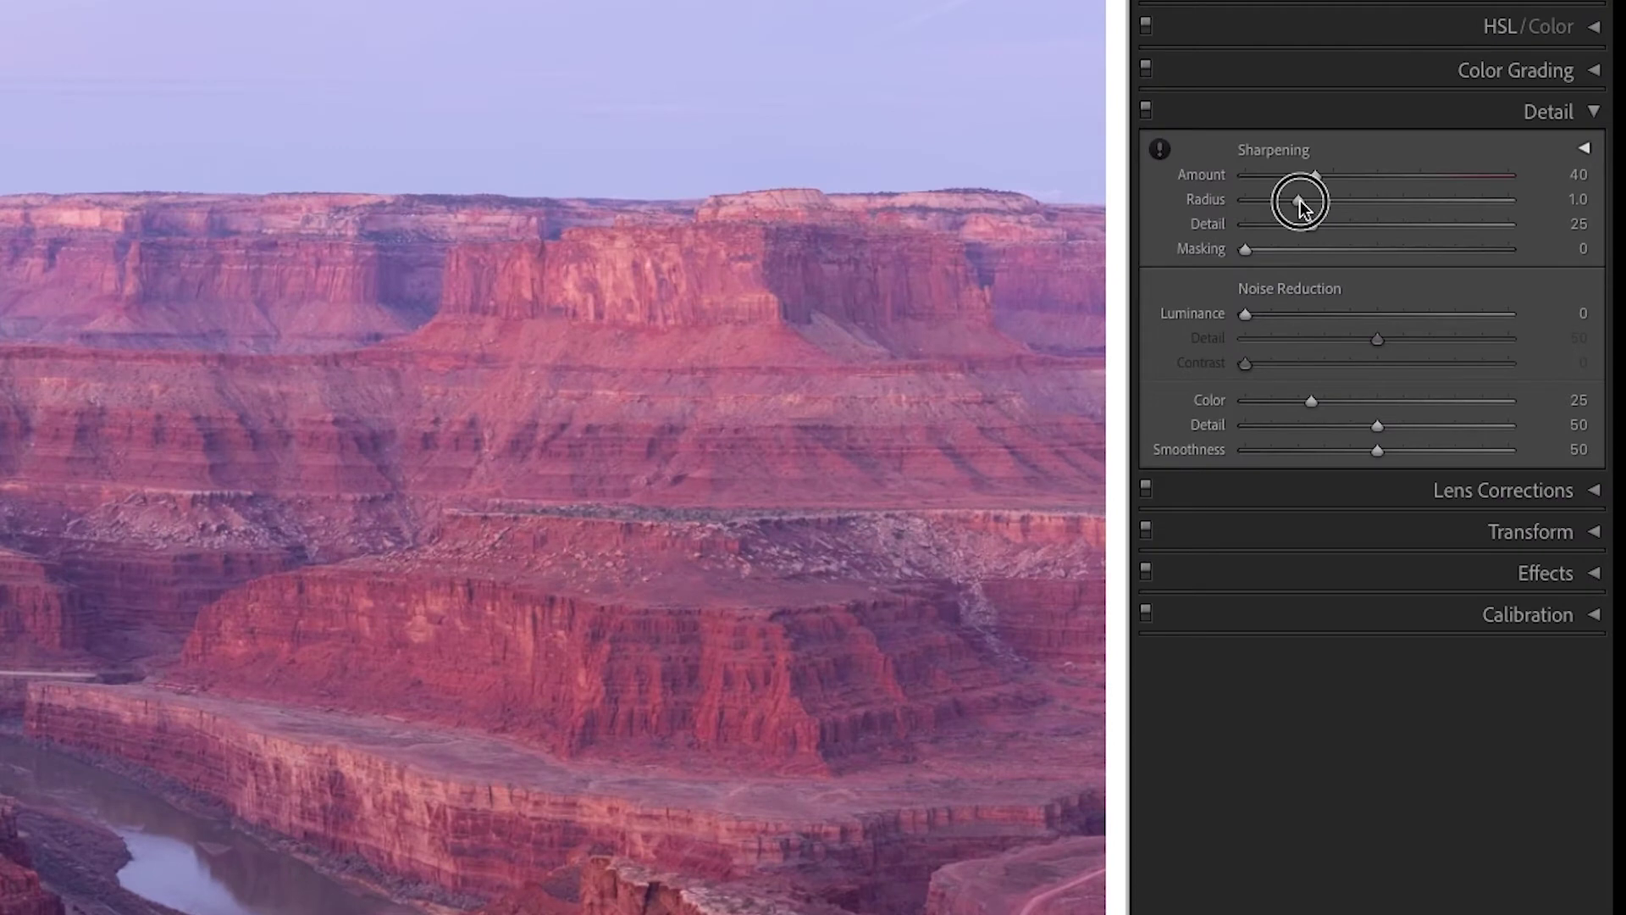
# - Set the sharpening radius to 0.5, the sharpening detail to 100 and the sharpening amount to 0
pyautogui.moveTo(1299, 200); pyautogui.dragTo(1221, 204)
pyautogui.moveTo(1314, 225); pyautogui.dragTo(1536, 225)
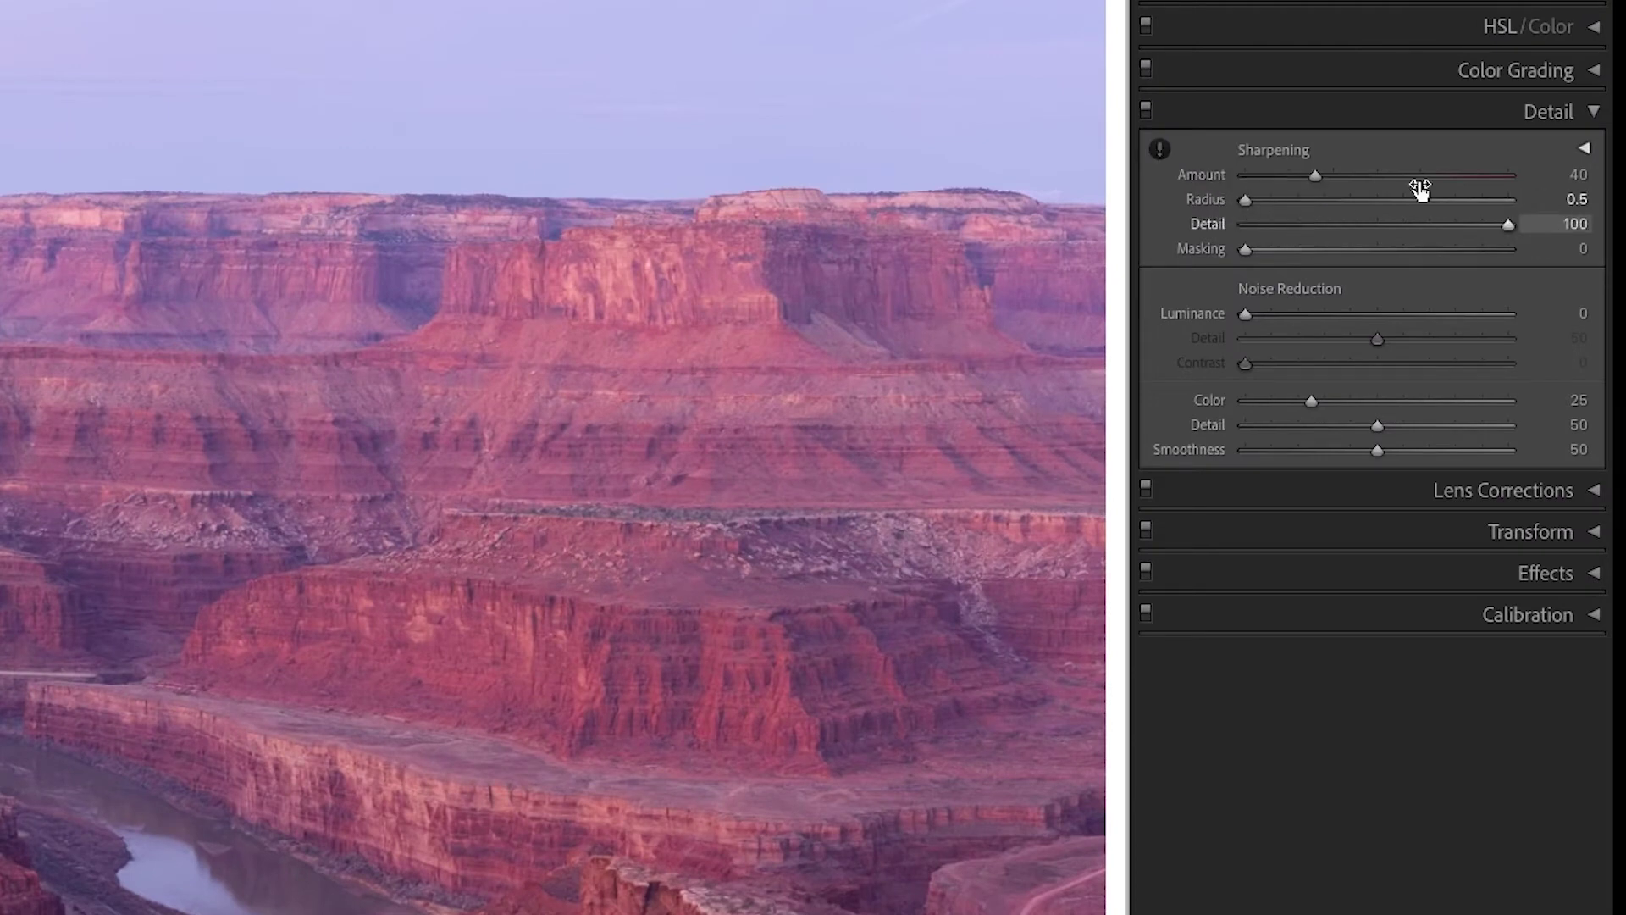
pyautogui.moveTo(1313, 176); pyautogui.dragTo(1218, 179)
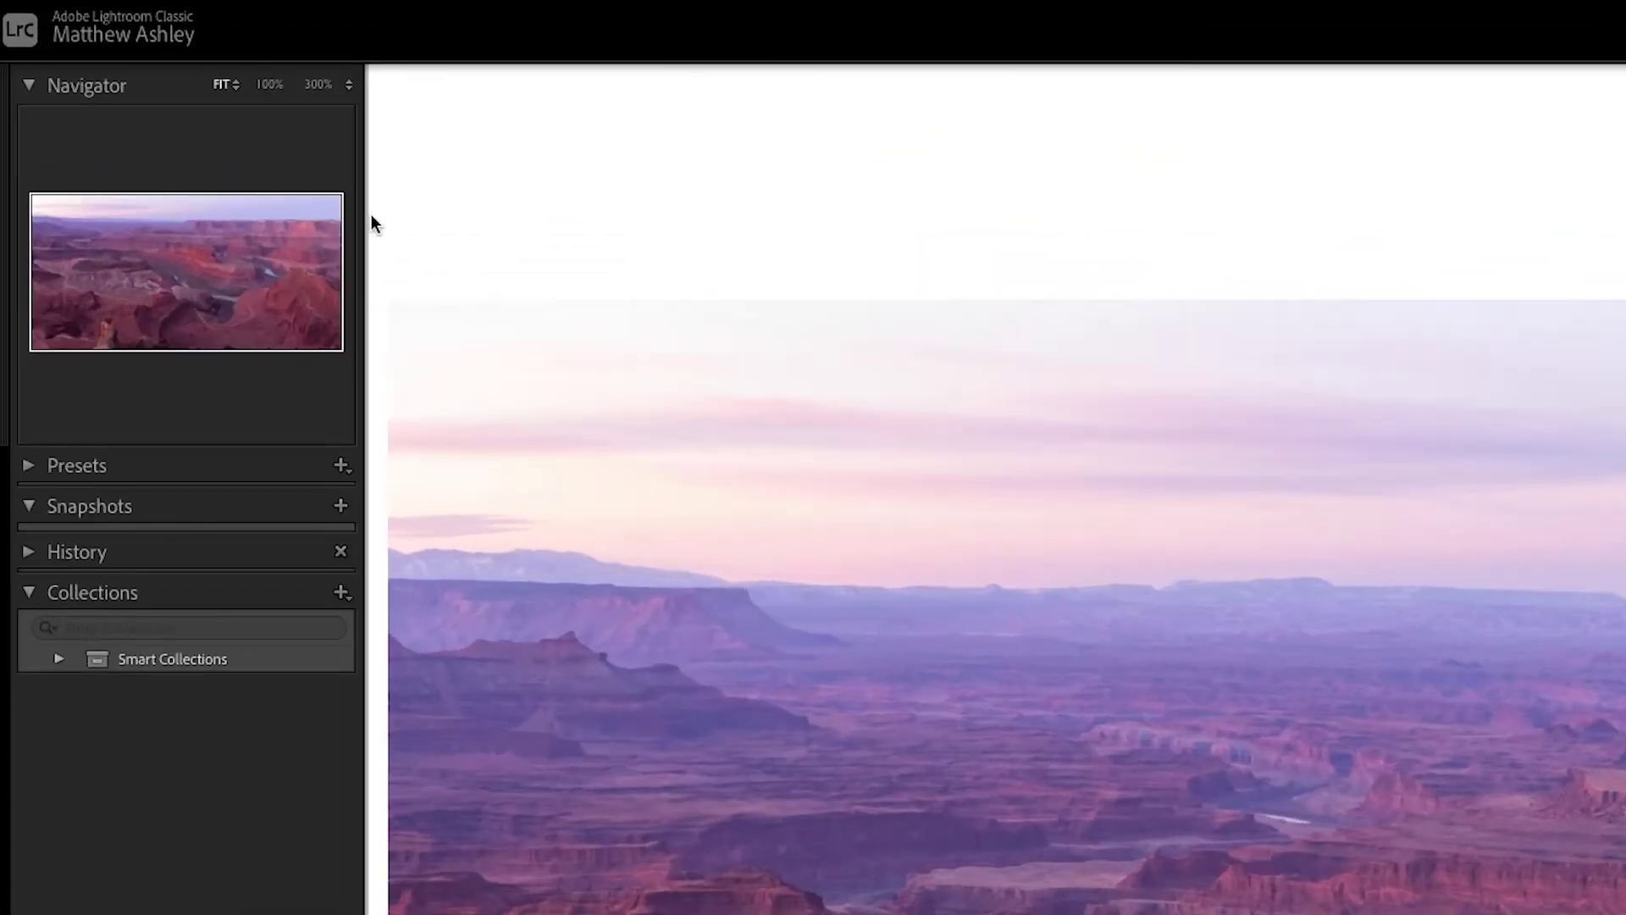
# - Judge the cliffs at 100% while raising the sharpening amount in tens from 10 to 50, and settle slightly below 47
pyautogui.click(269, 85)
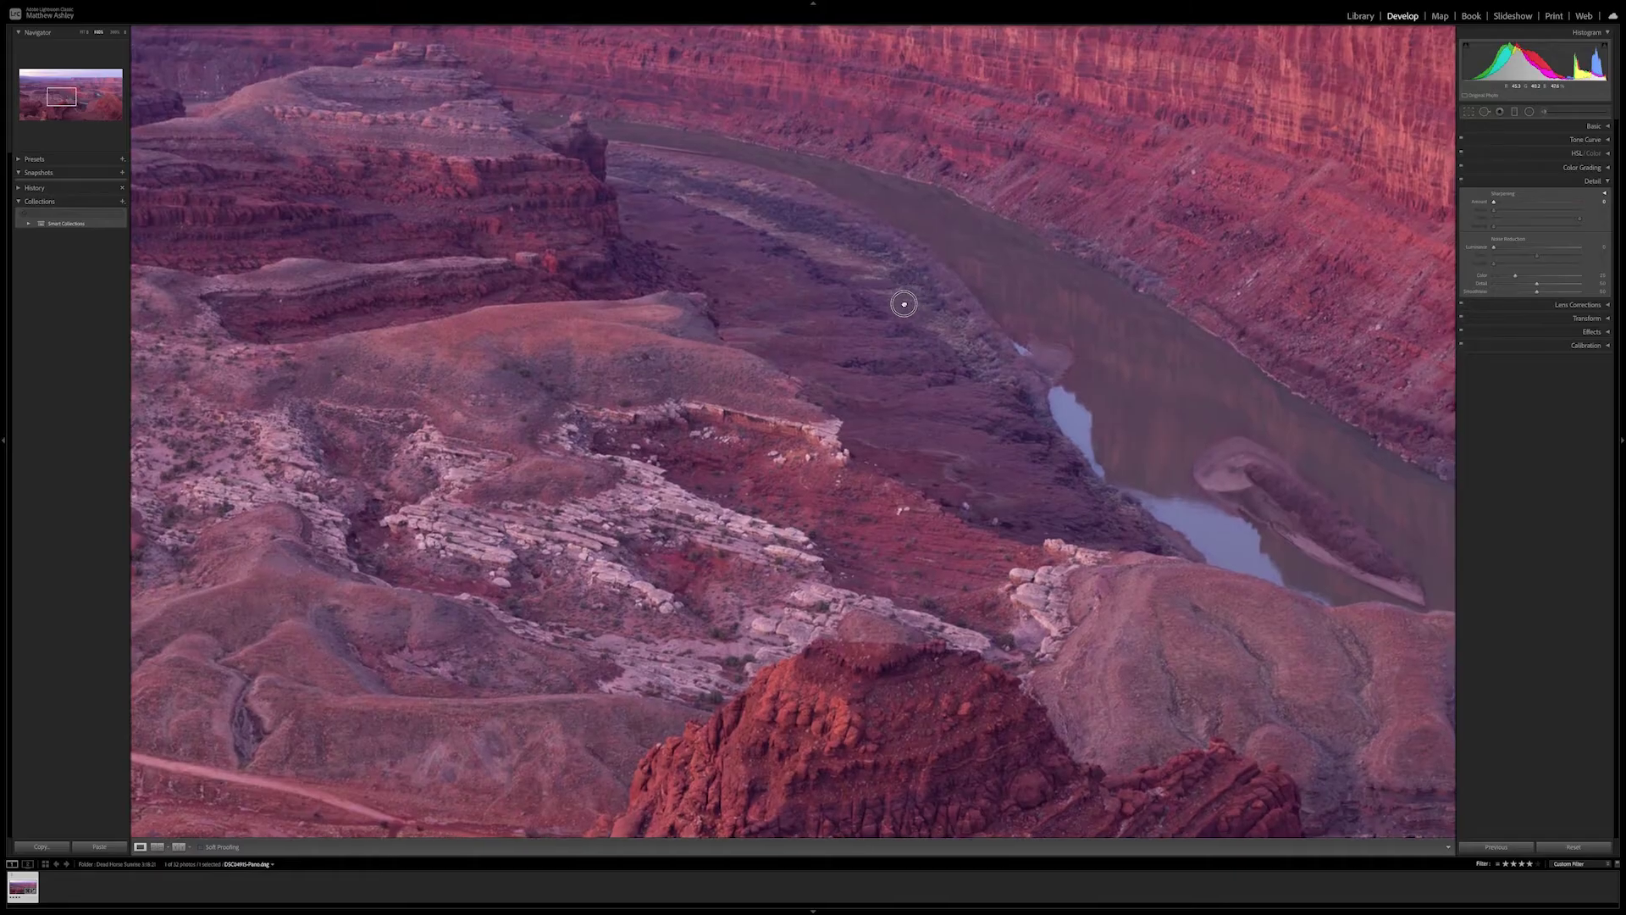
pyautogui.moveTo(904, 301); pyautogui.dragTo(644, 471)
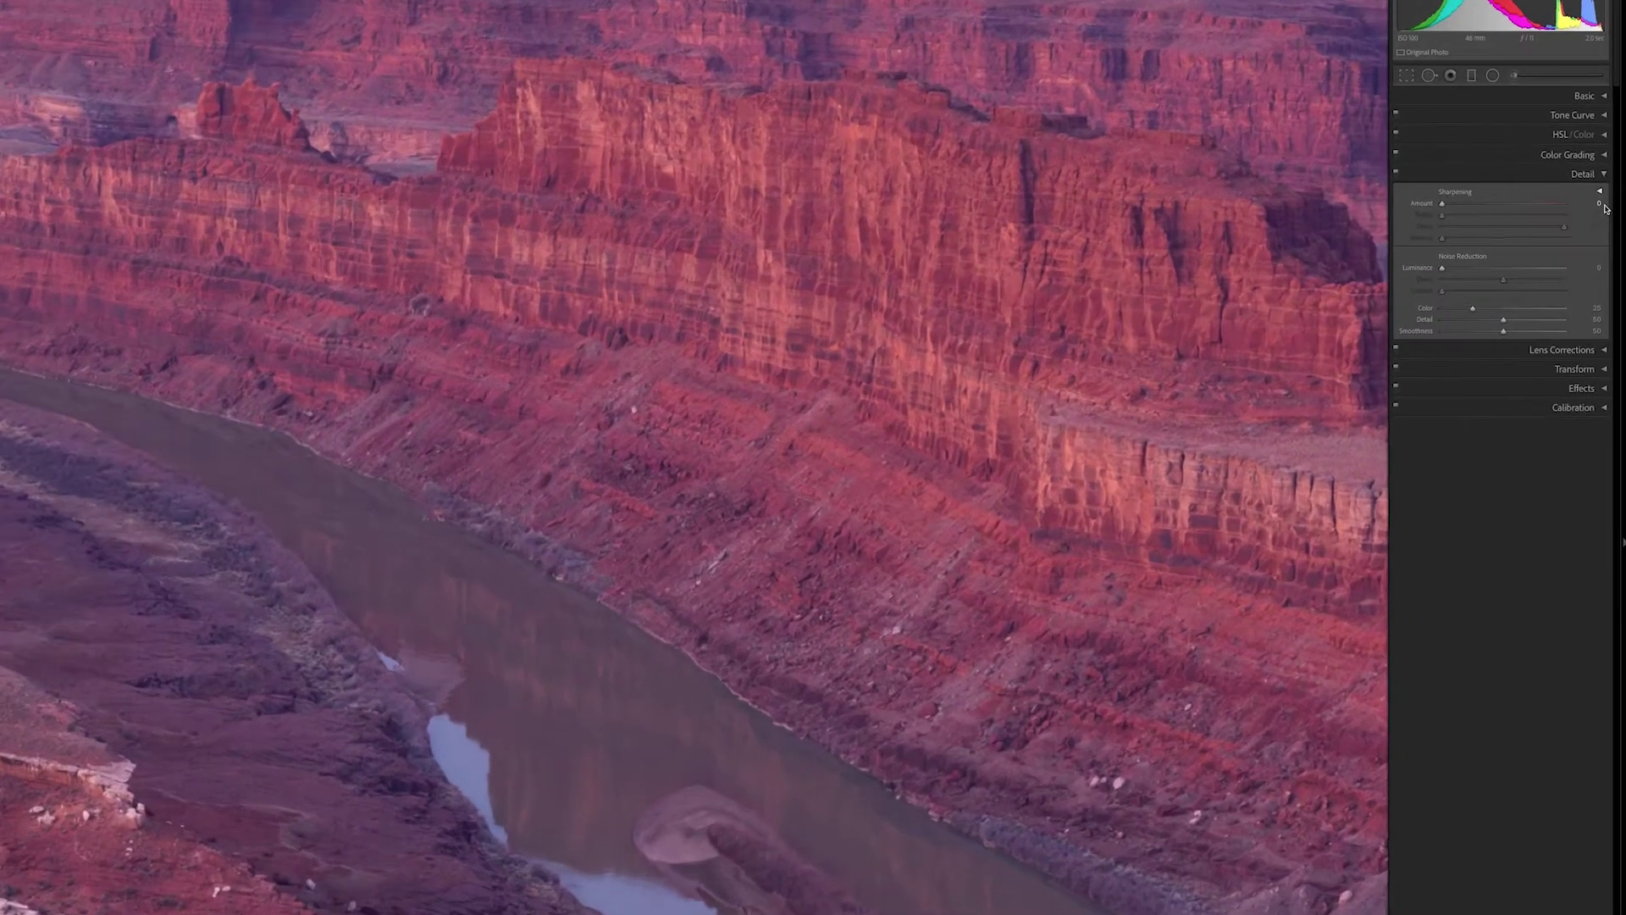
pyautogui.click(1596, 201)
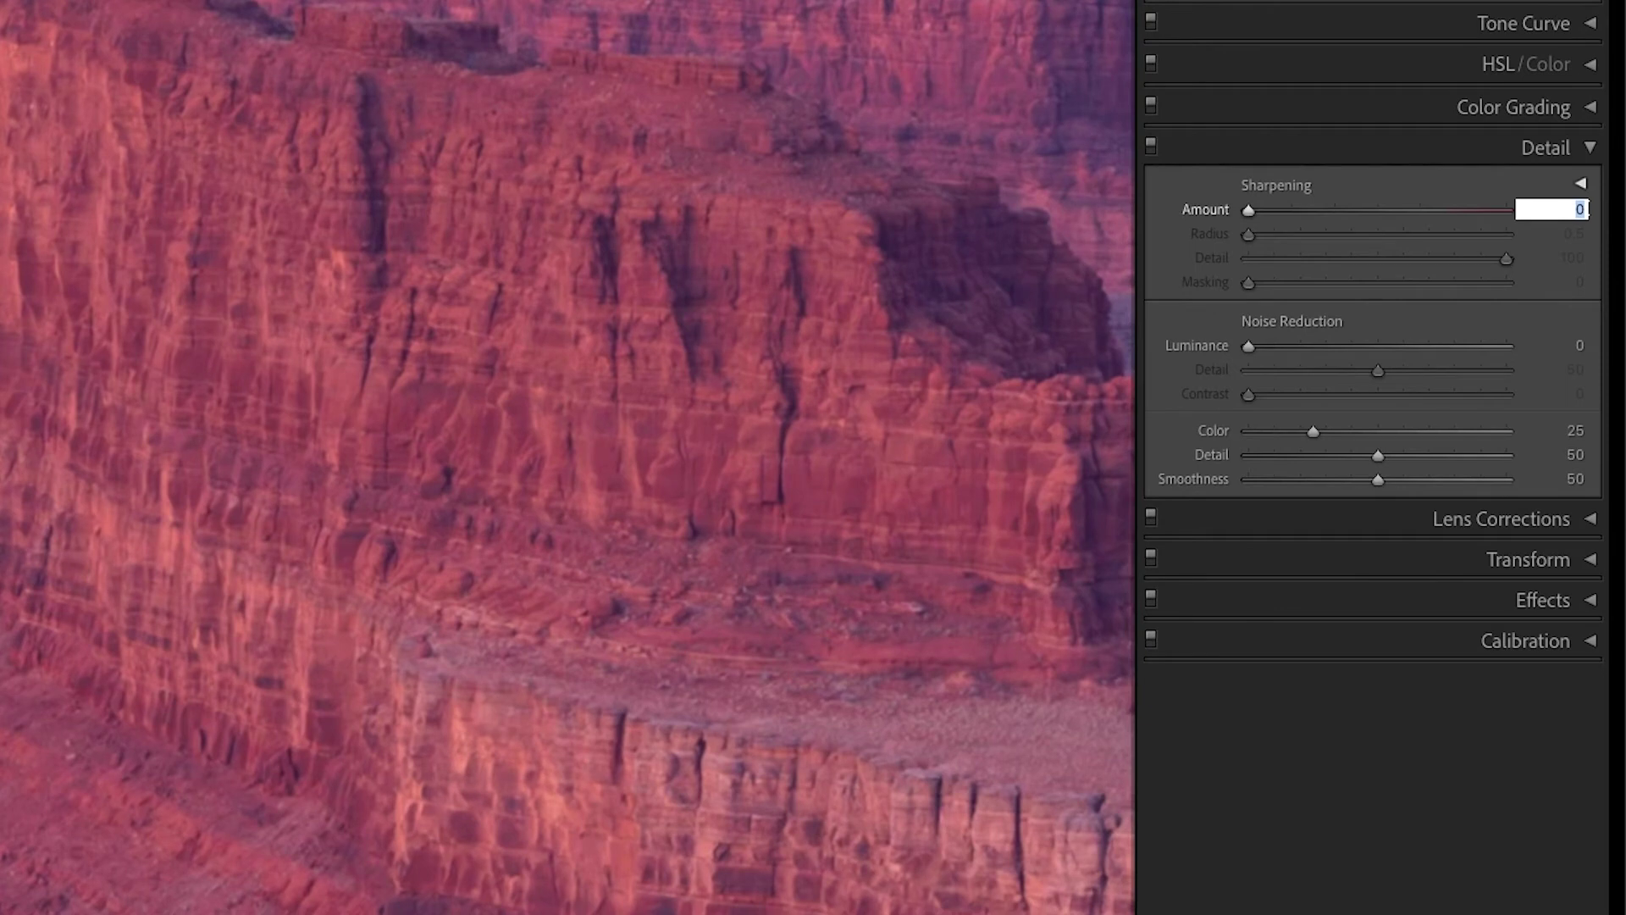
pyautogui.write('10')
pyautogui.press('Return')
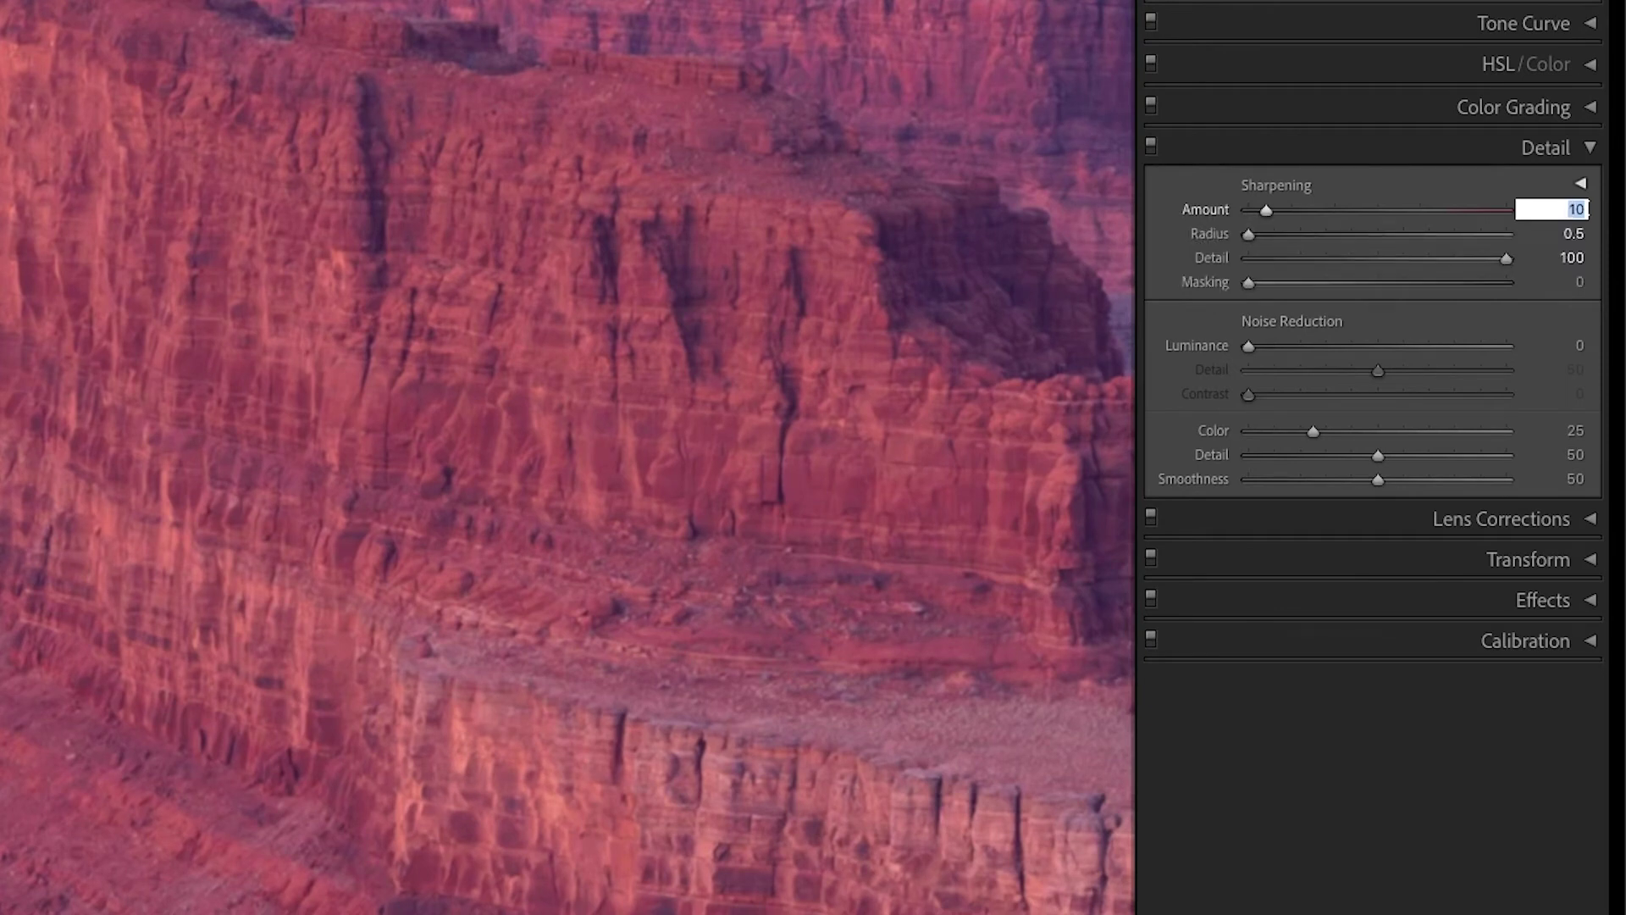
pyautogui.write('20')
pyautogui.press('Return')
pyautogui.write('30')
pyautogui.press('Return')
pyautogui.write('40')
pyautogui.press('Return')
pyautogui.write('50')
pyautogui.press('Return')
pyautogui.write('47')
pyautogui.press('Return')
pyautogui.press('Down')
pyautogui.press('Down')
# - Set the color noise reduction to 35
pyautogui.click(1574, 434)
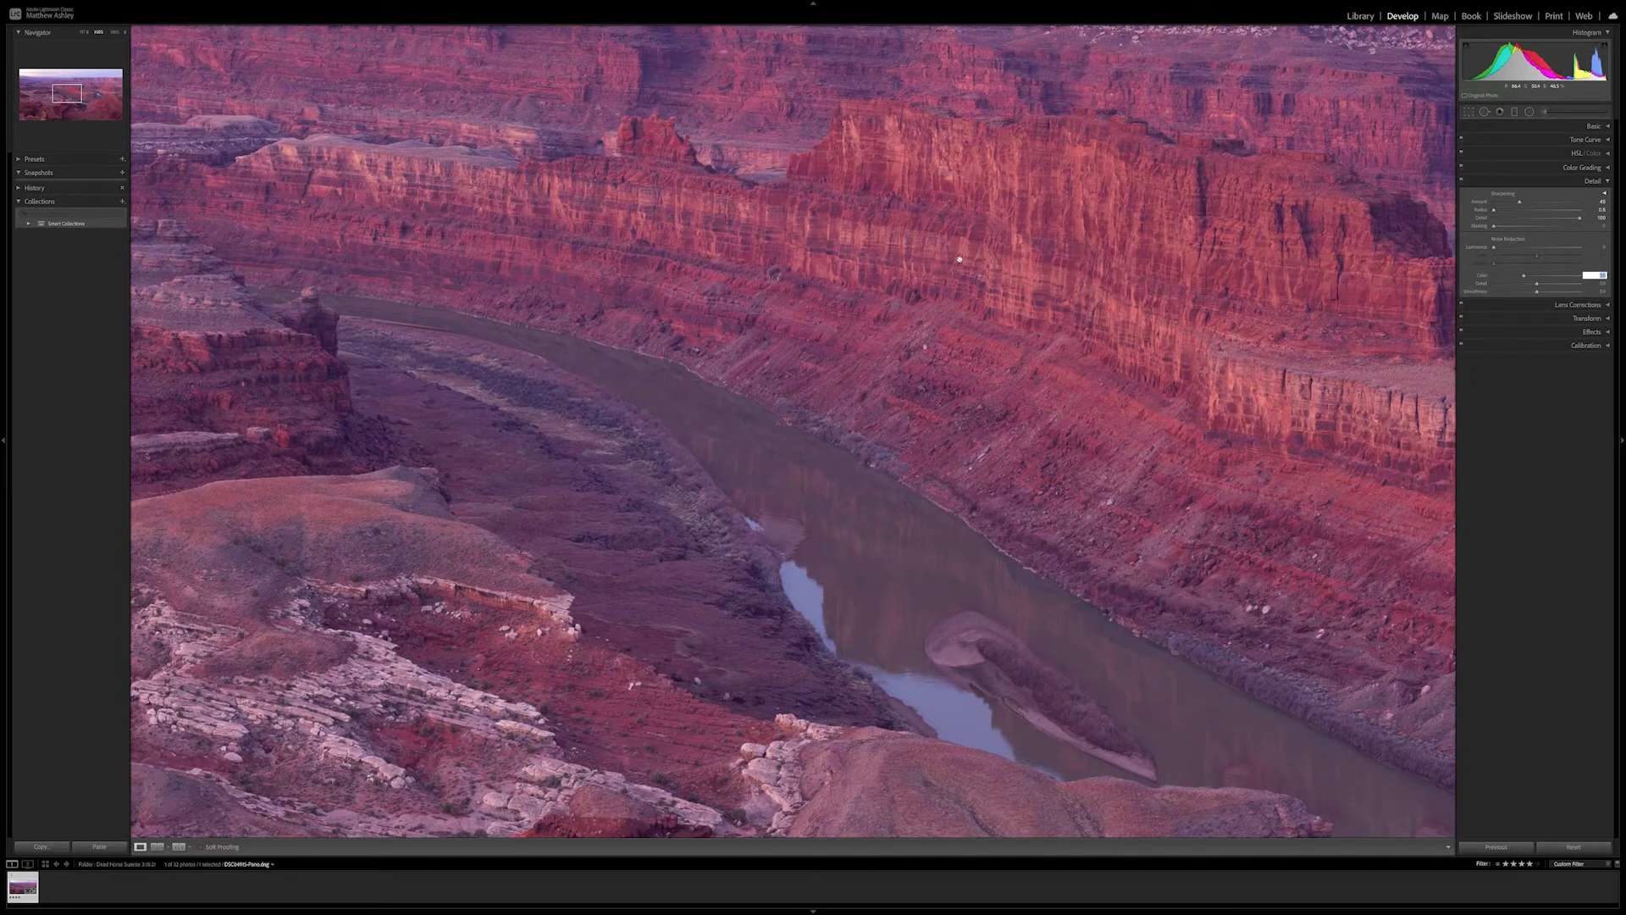
pyautogui.press('Return')
# - Raise the sharpening masking slightly, using the black-and-white mask preview, to exclude the sky and the river from sharpening
pyautogui.click(84, 31)
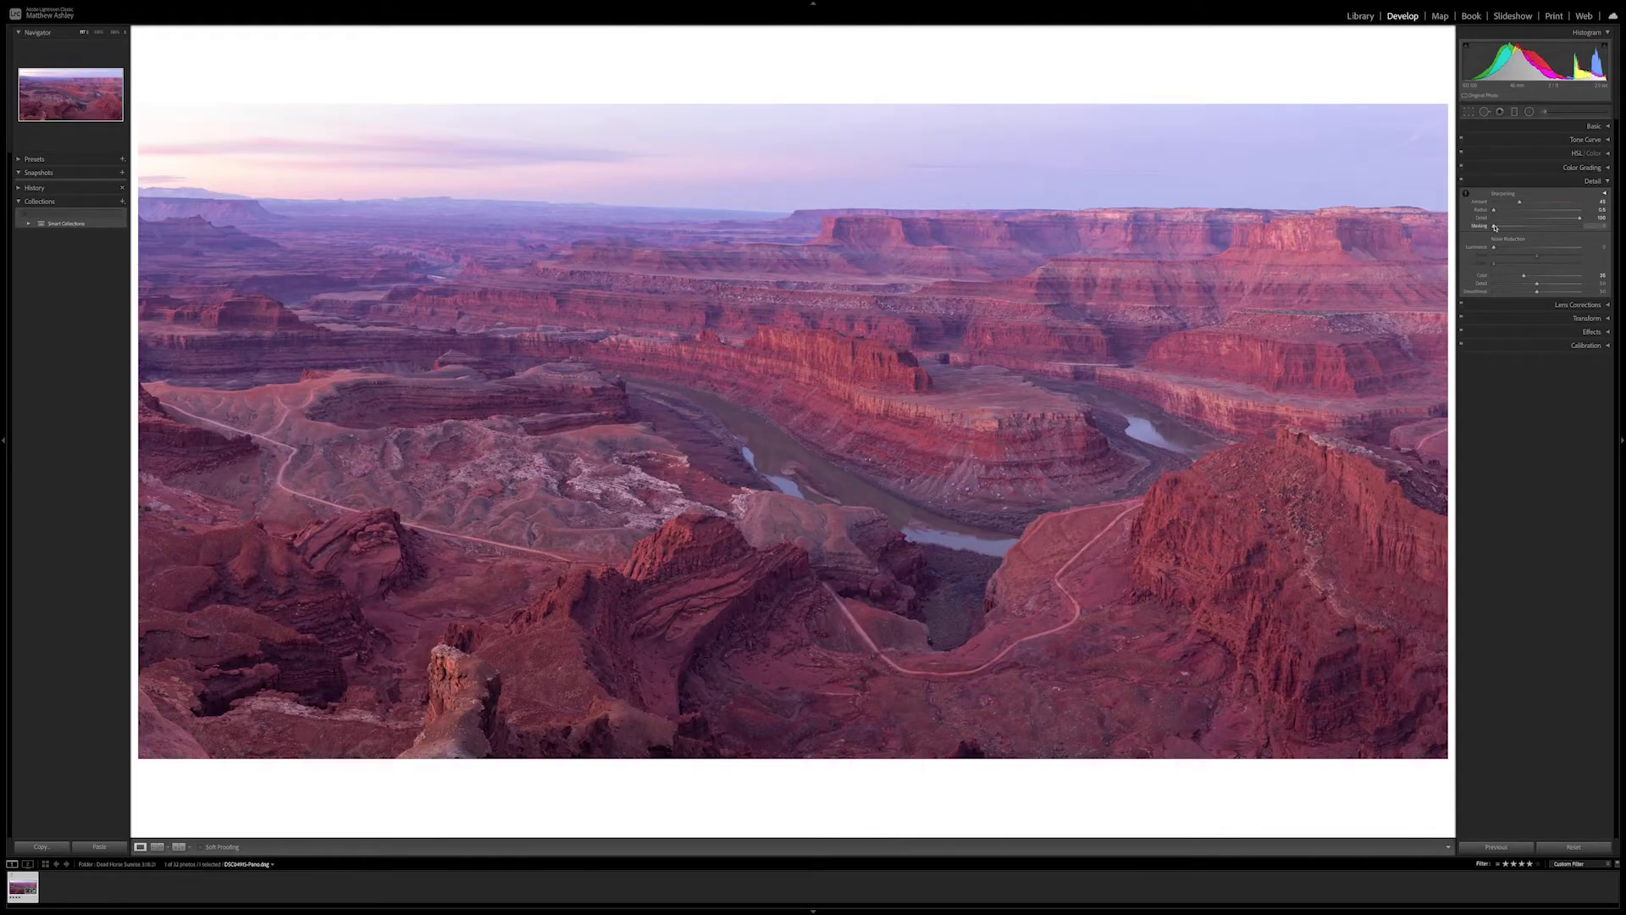
pyautogui.keyDown('alt'); pyautogui.click(1495, 227); pyautogui.keyUp('alt')
pyautogui.keyDown('alt'); pyautogui.click(1494, 227); pyautogui.keyUp('alt')
pyautogui.moveTo(1494, 227); pyautogui.dragTo(1496, 227)
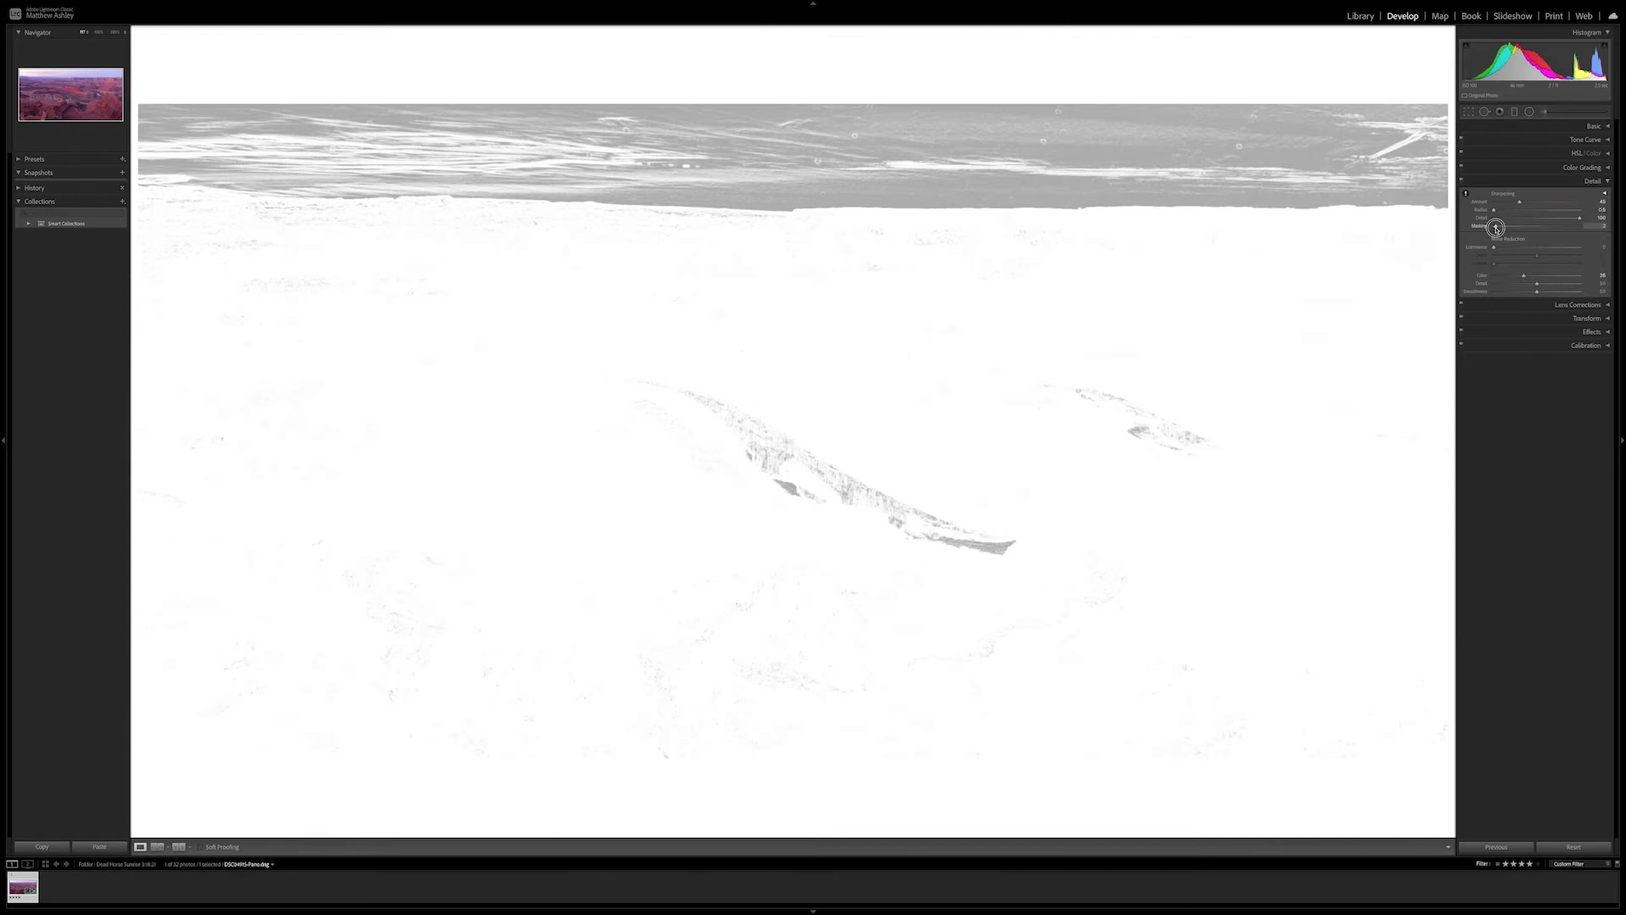
pyautogui.moveTo(1496, 227); pyautogui.dragTo(1497, 227)
pyautogui.moveTo(1498, 227); pyautogui.dragTo(1502, 228)
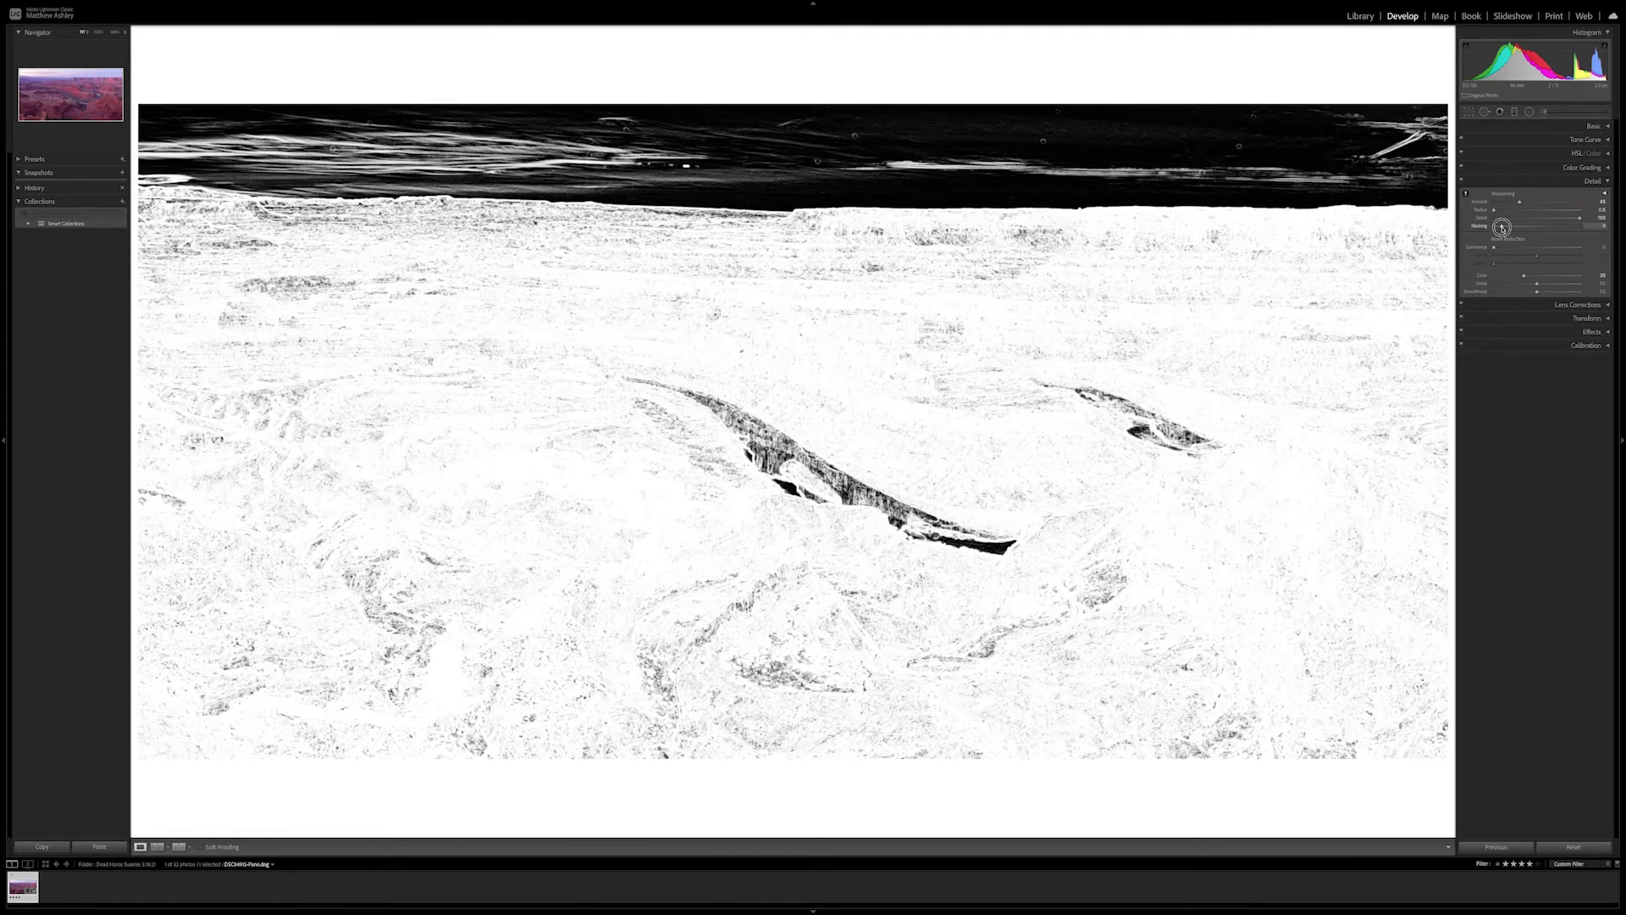
pyautogui.moveTo(1501, 227); pyautogui.dragTo(1503, 227)
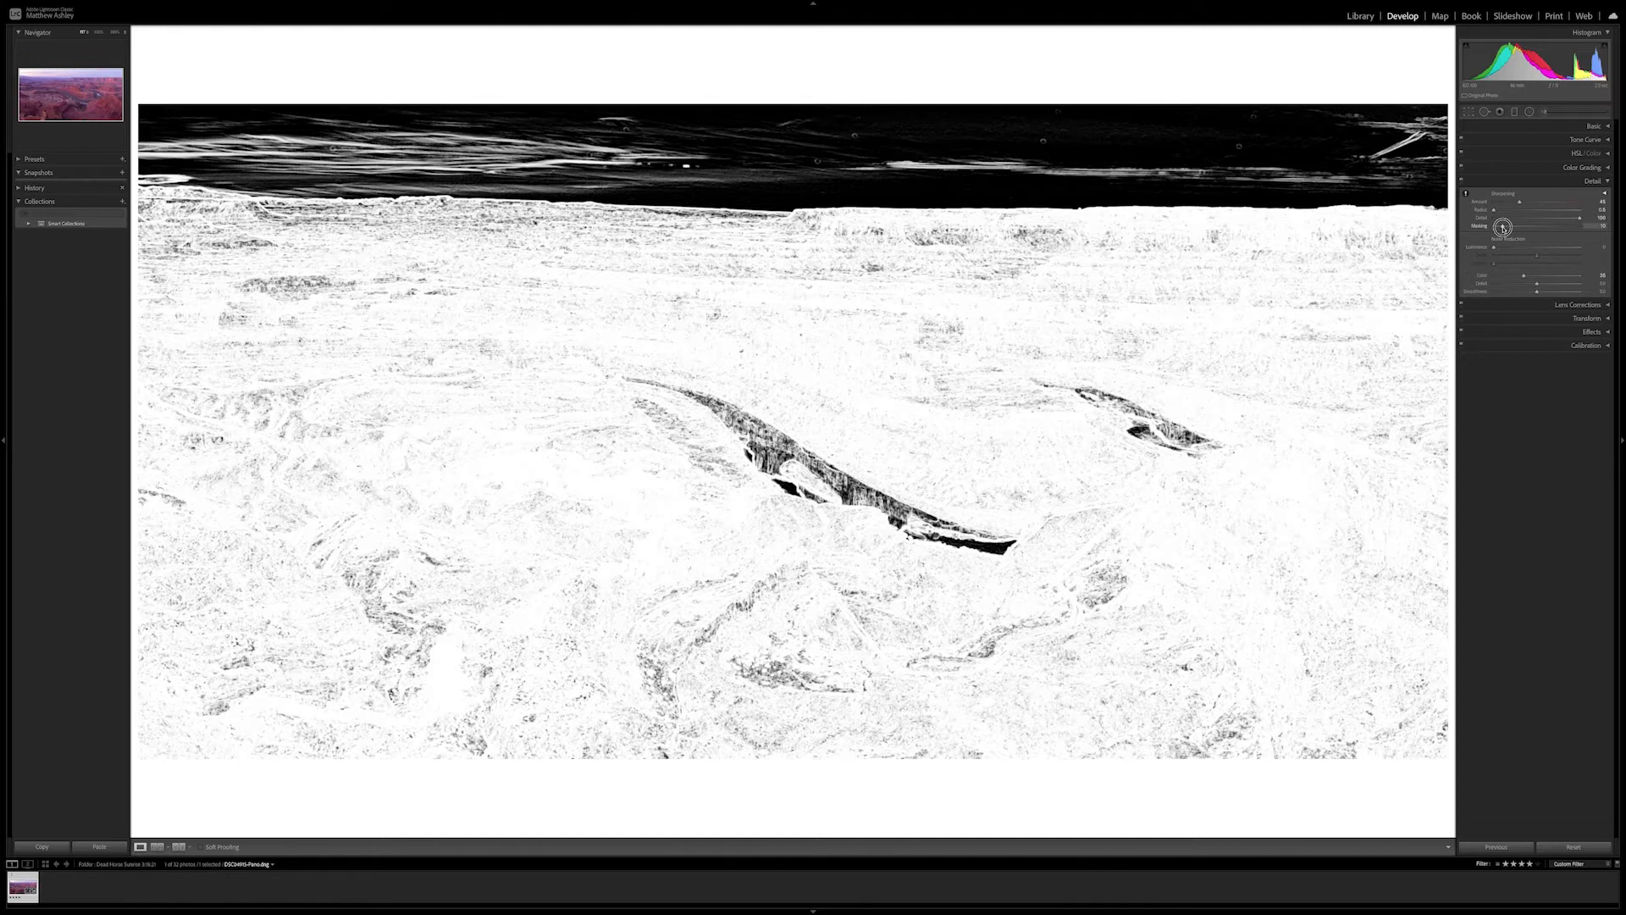
pyautogui.moveTo(1503, 227); pyautogui.dragTo(1505, 227)
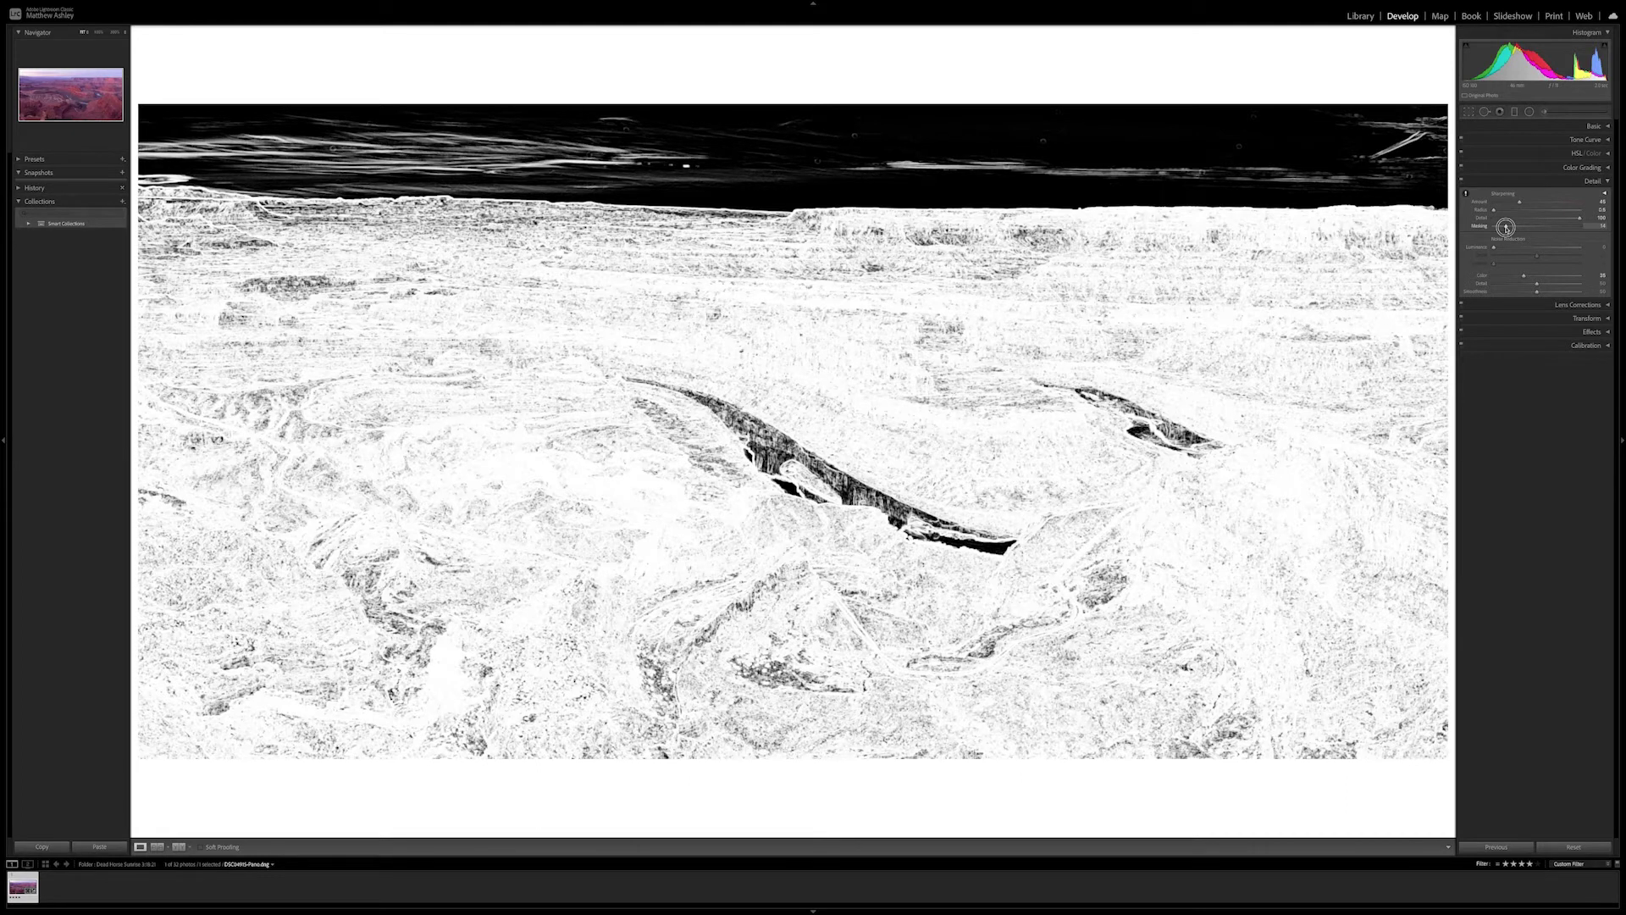
pyautogui.moveTo(1505, 227); pyautogui.dragTo(1508, 227)
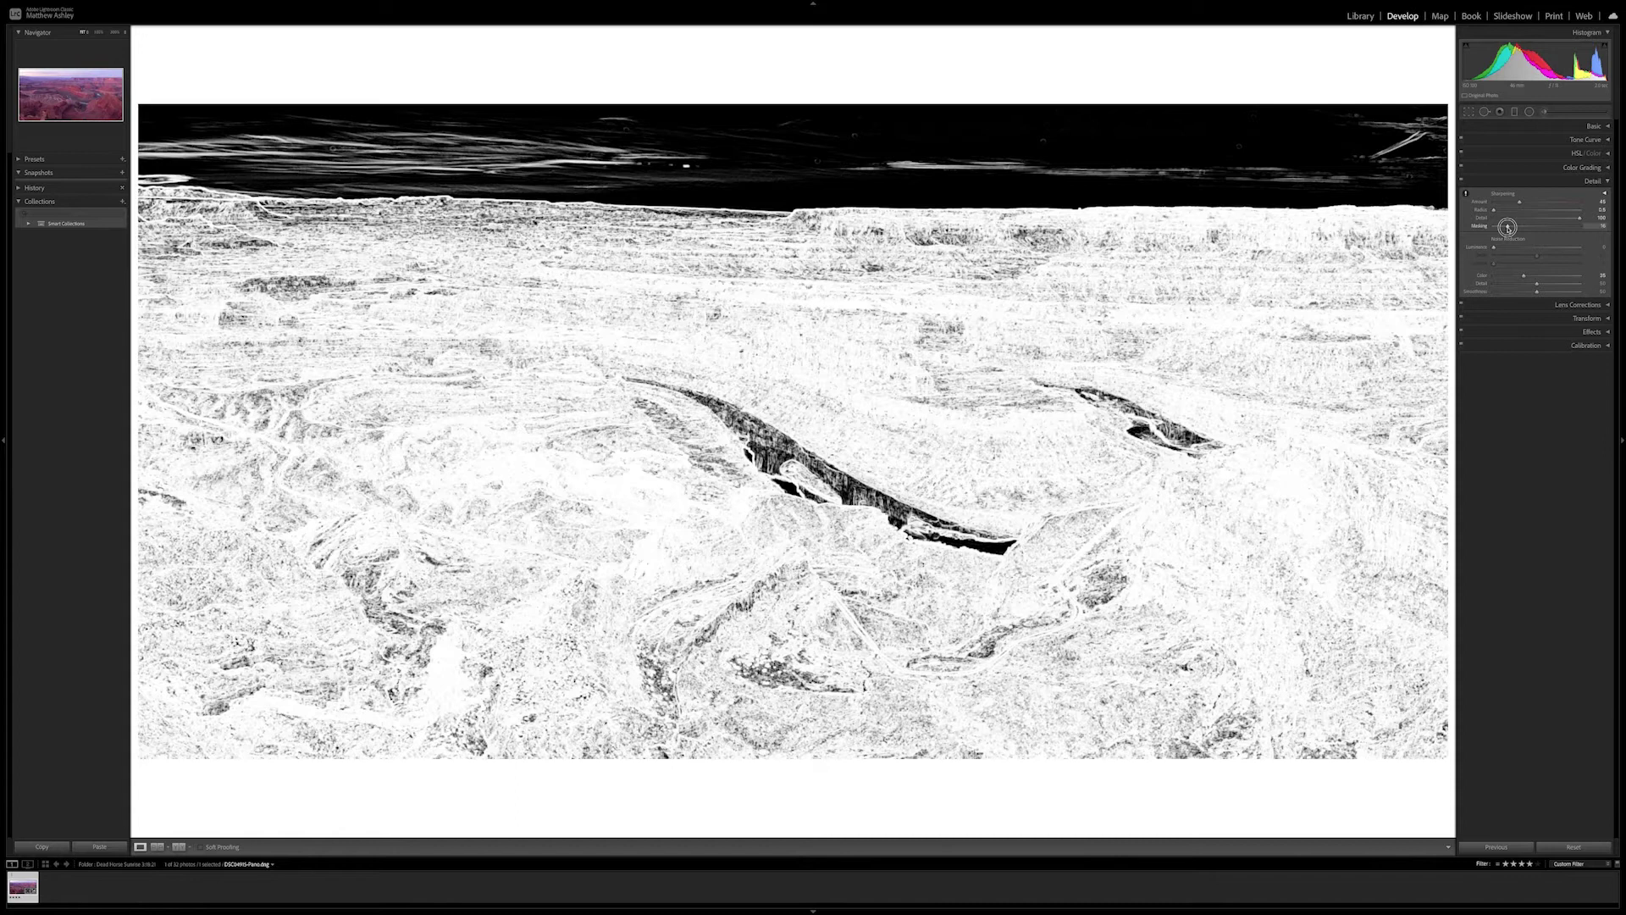
pyautogui.moveTo(1507, 227); pyautogui.dragTo(1504, 228)
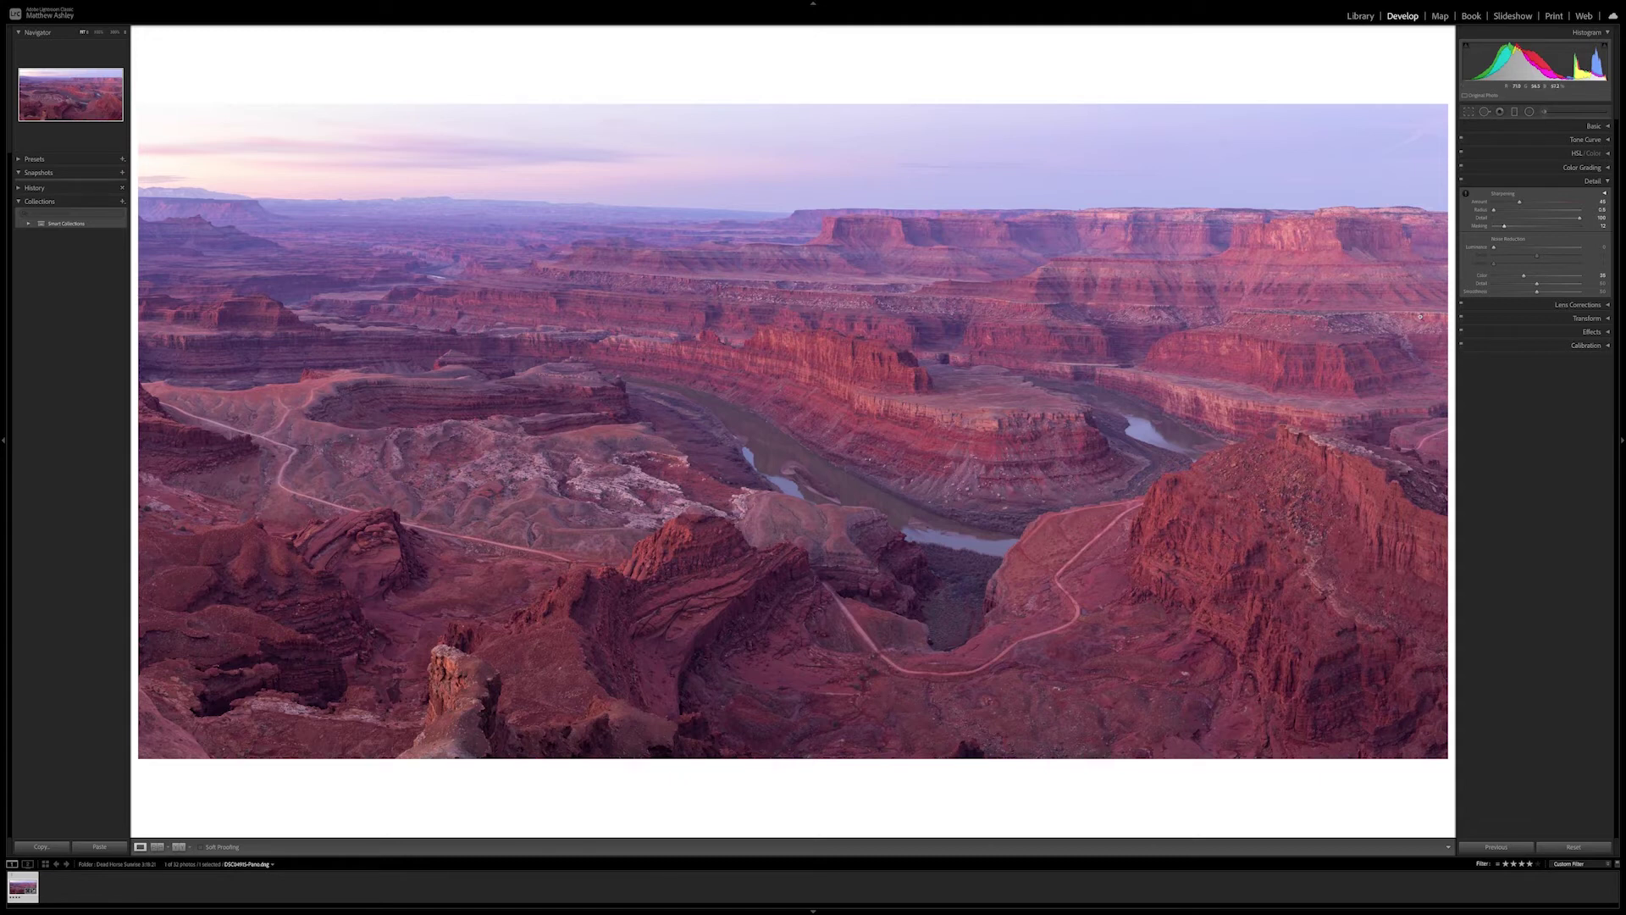
pyautogui.press('alt')
pyautogui.keyDown('alt'); pyautogui.click(1505, 227); pyautogui.keyUp('alt')
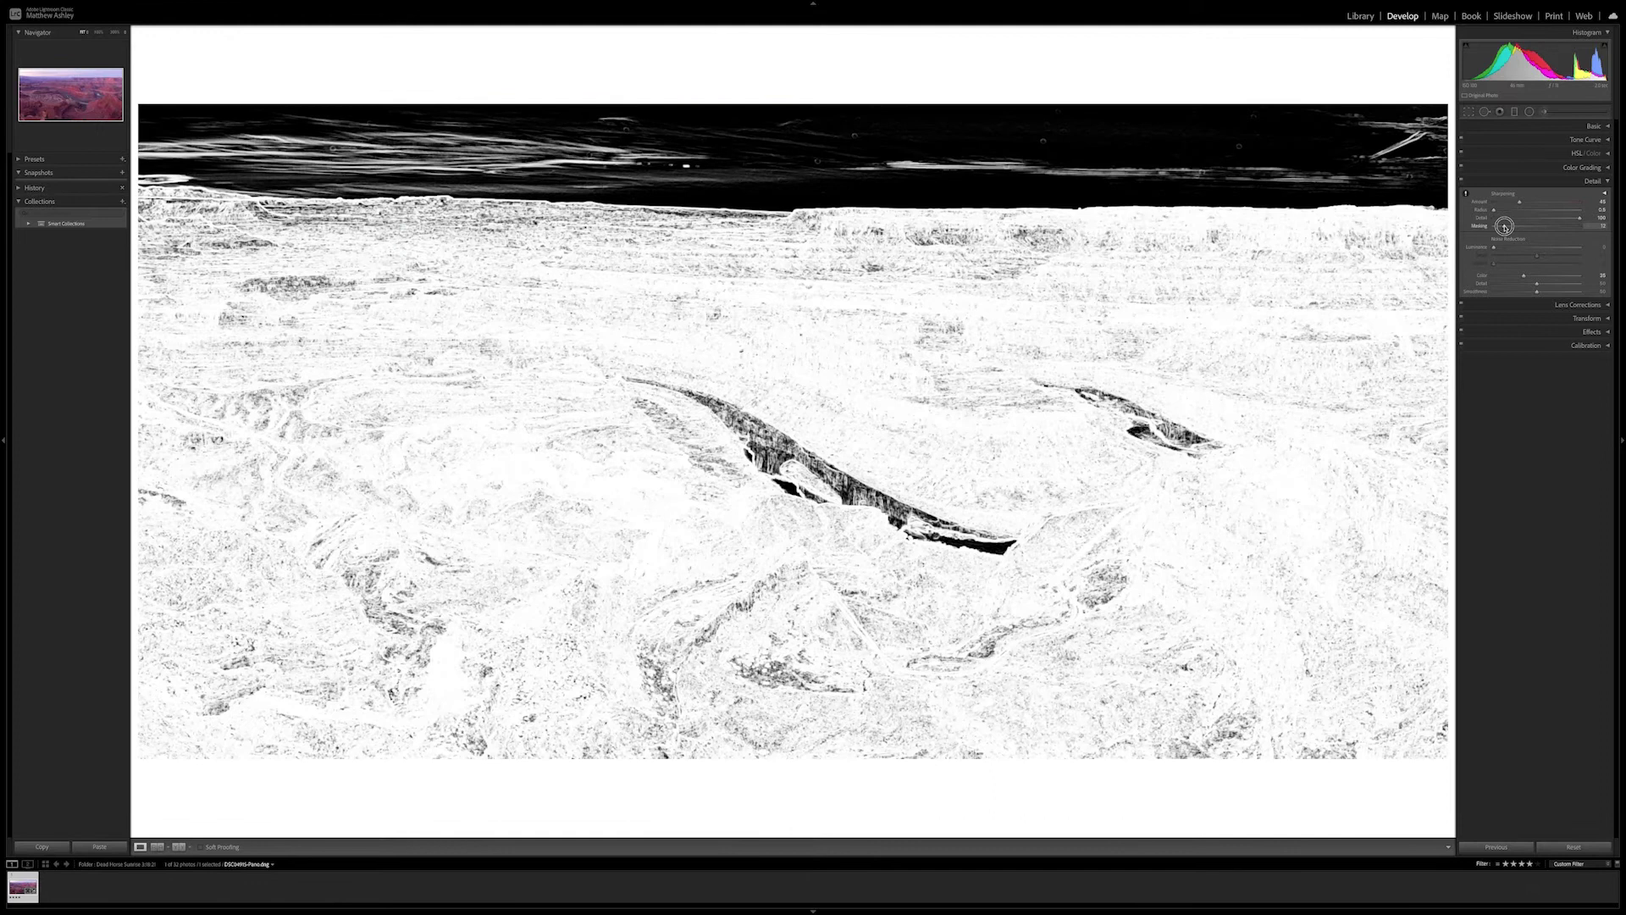
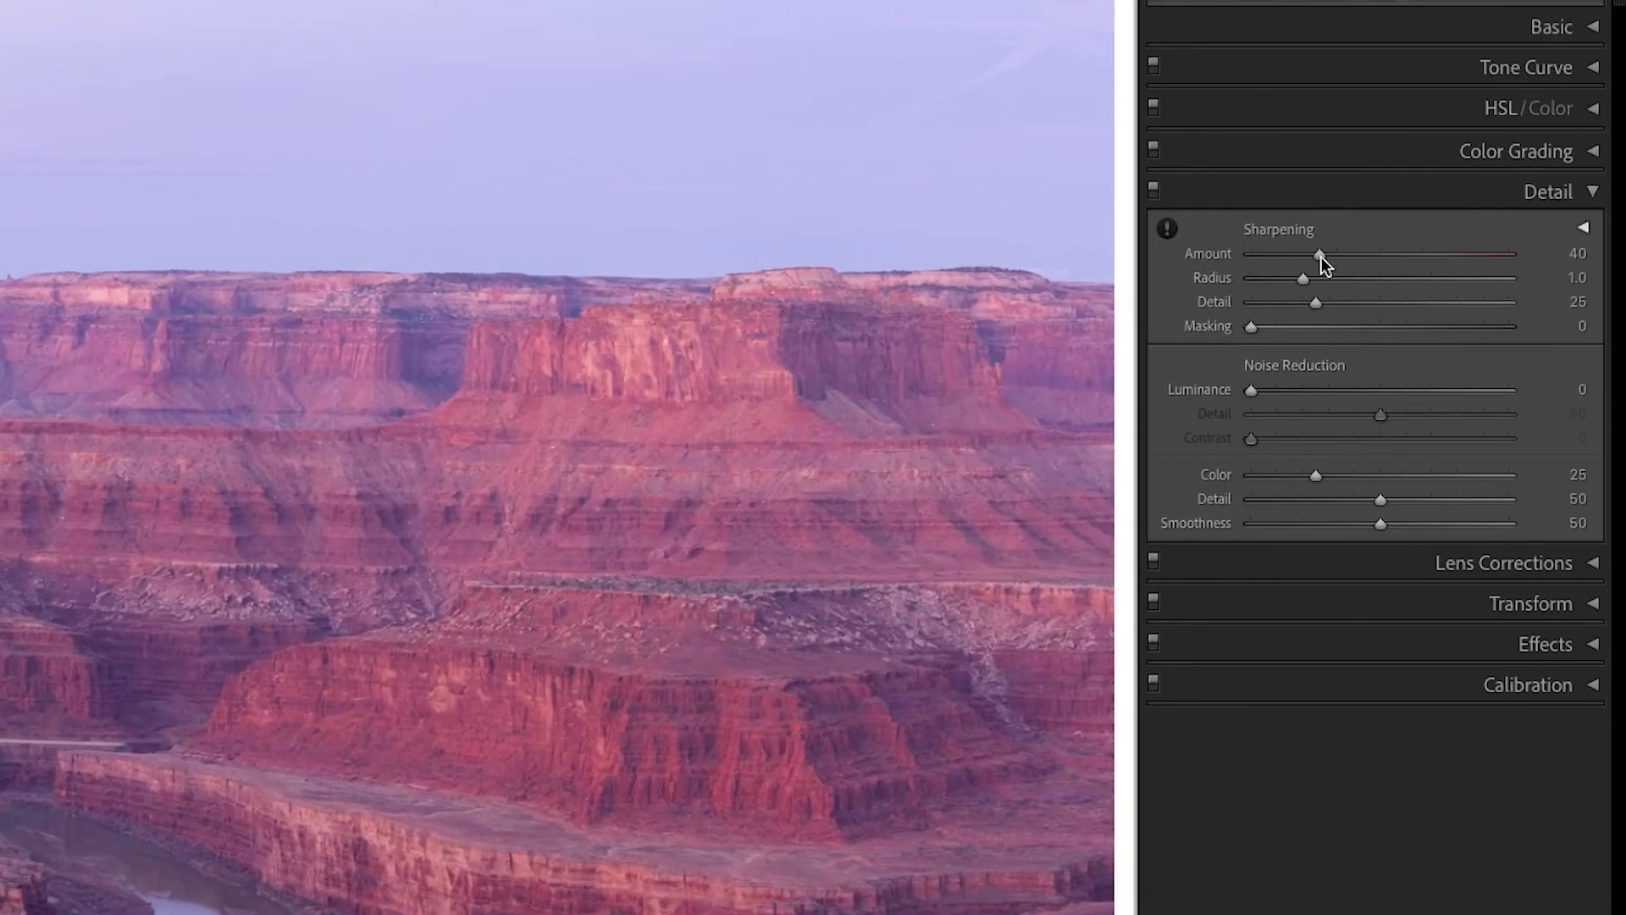
# - Set the sharpening amount to 0 and the color noise reduction to 35
pyautogui.moveTo(1322, 256); pyautogui.dragTo(1224, 259)
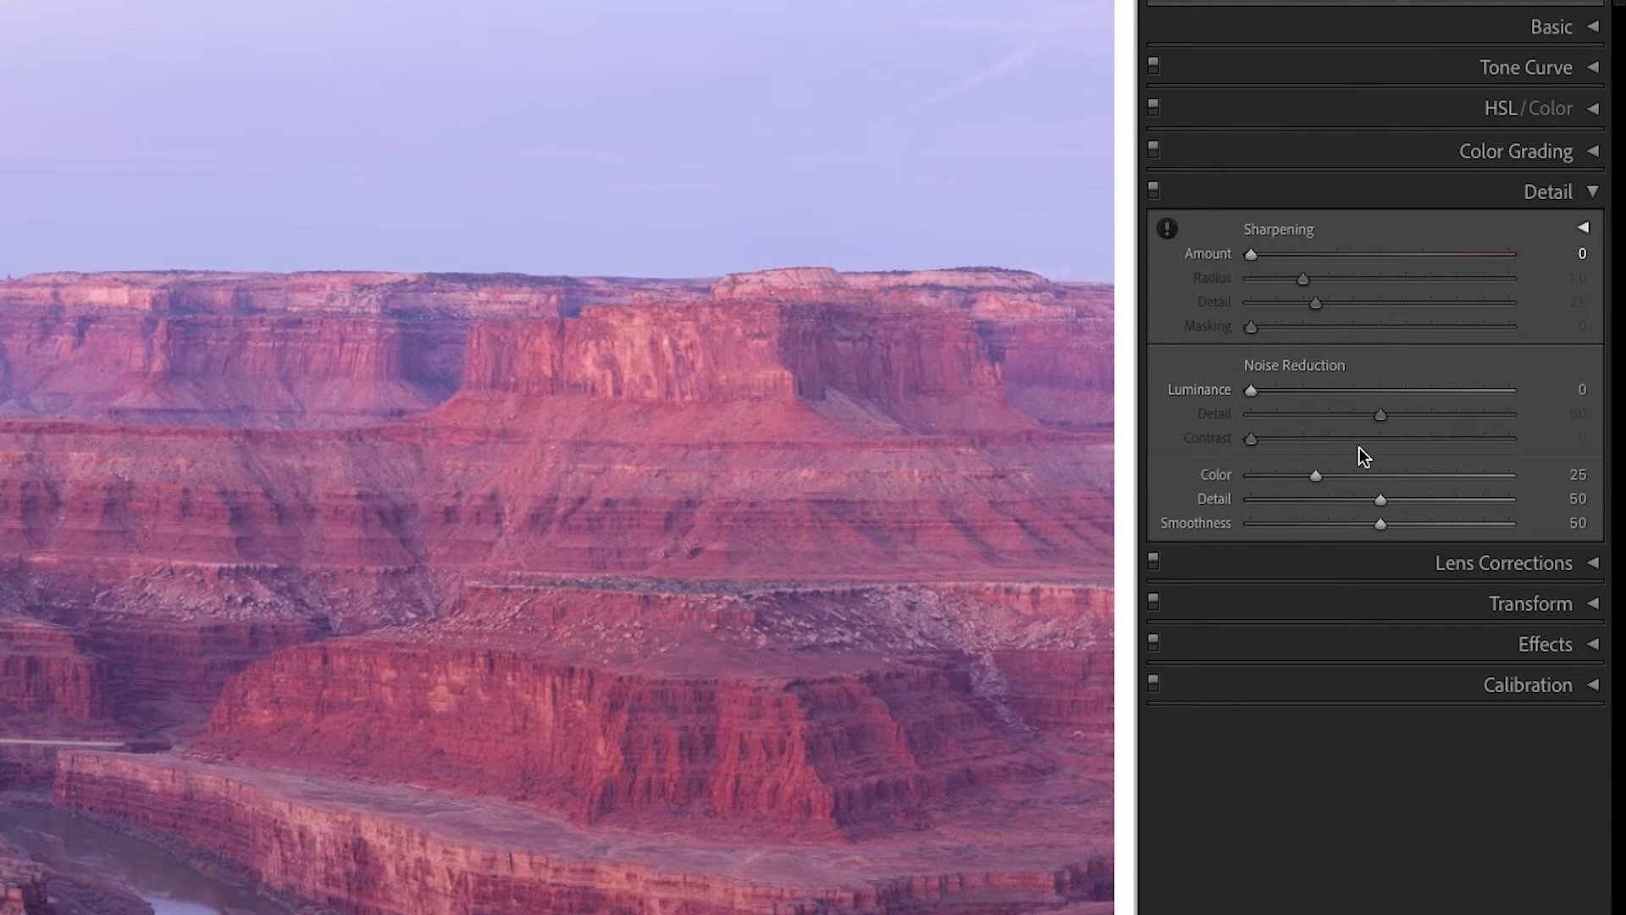
pyautogui.click(1577, 474)
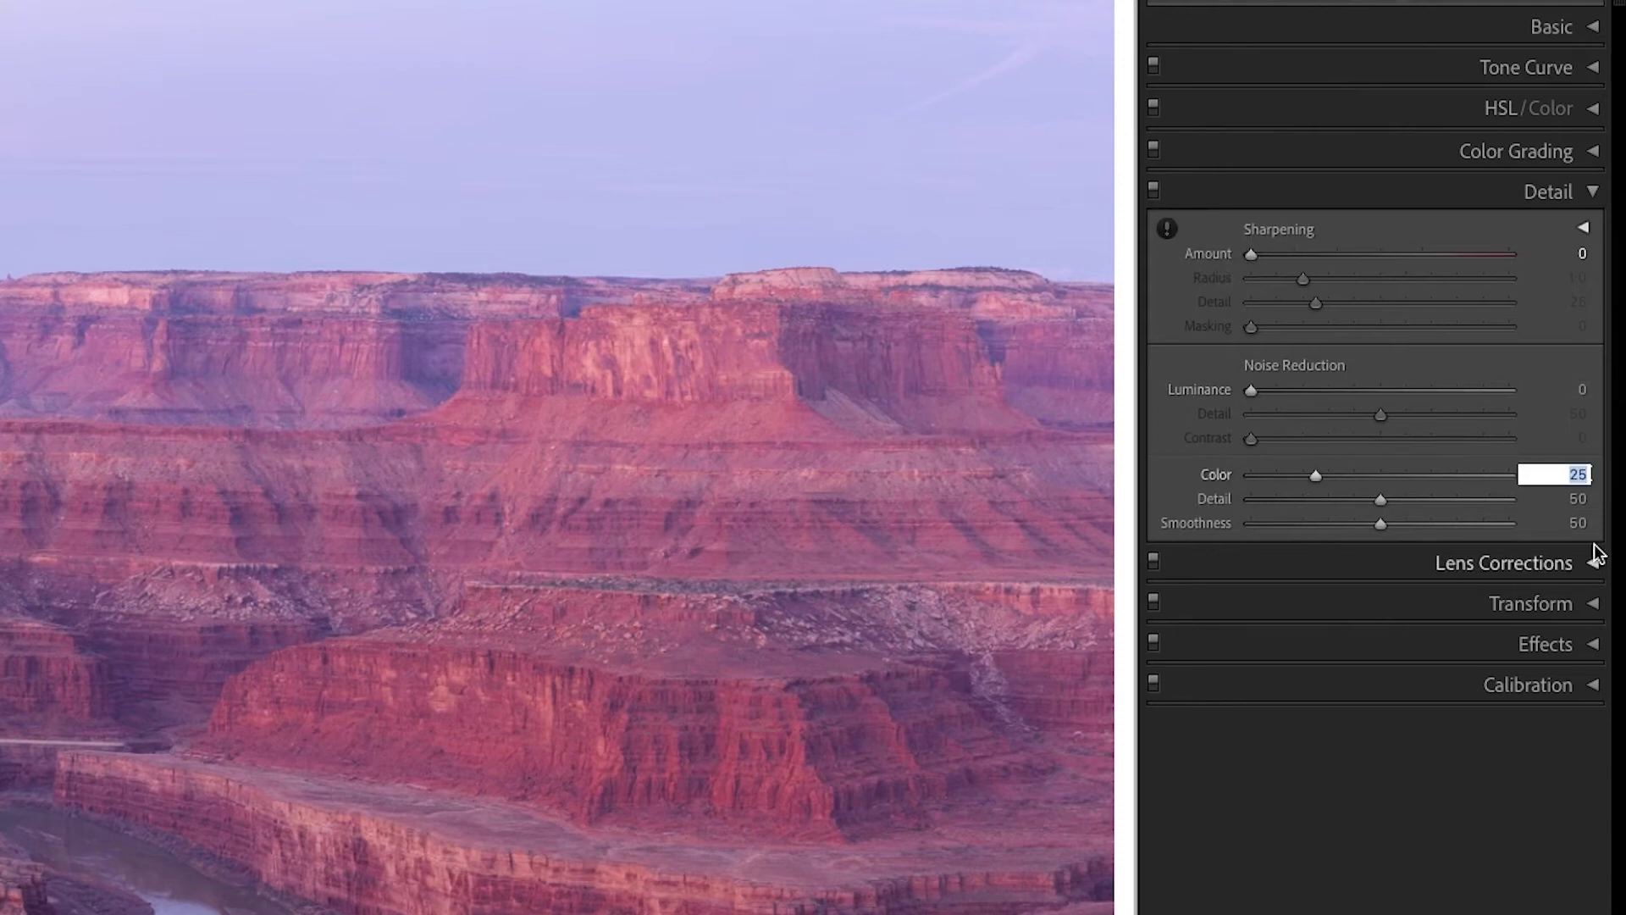
pyautogui.write('35')
pyautogui.press('Return')
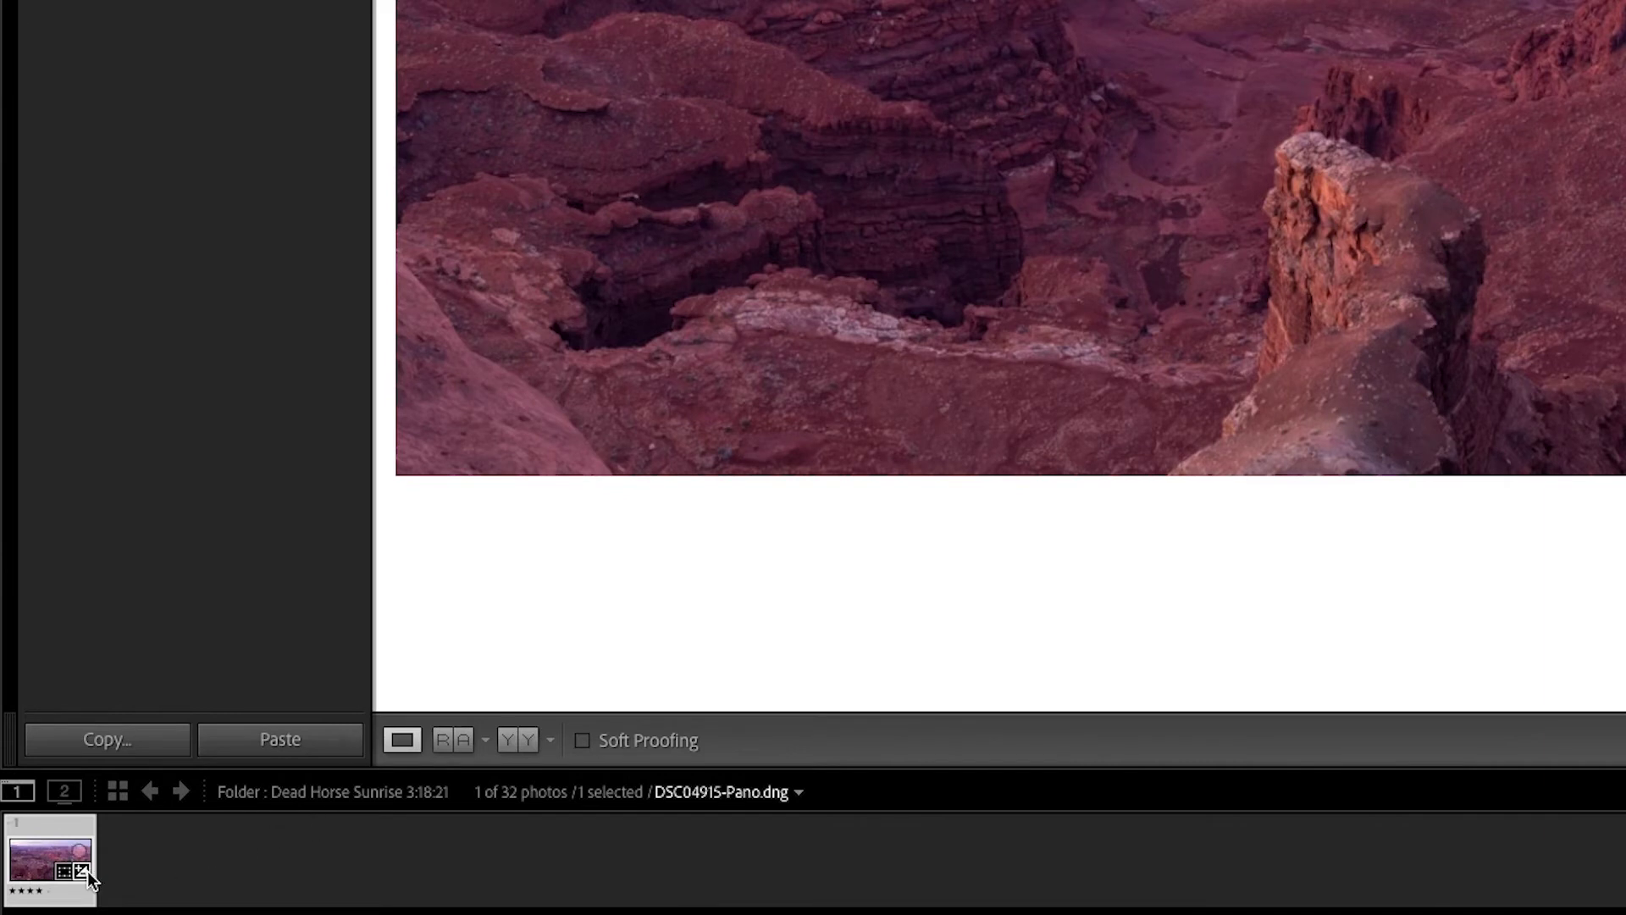
# - Create a virtual copy of DSC04915-Pano.dng, compare it with the original, and make the copy the active photo
pyautogui.rightClick(38, 862)
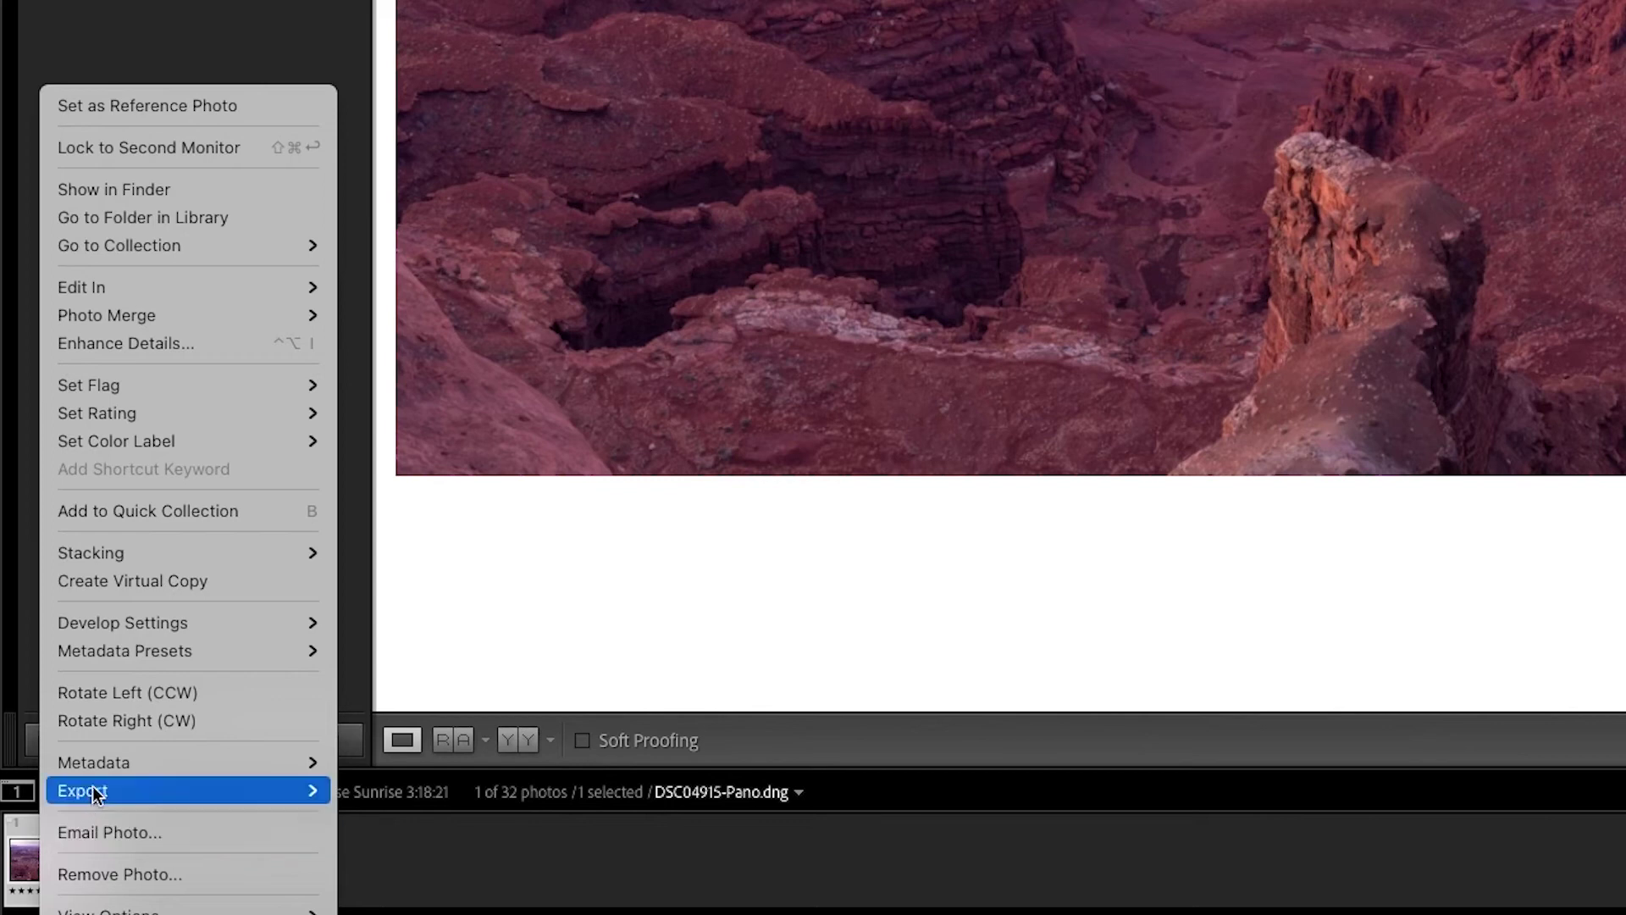
pyautogui.click(135, 581)
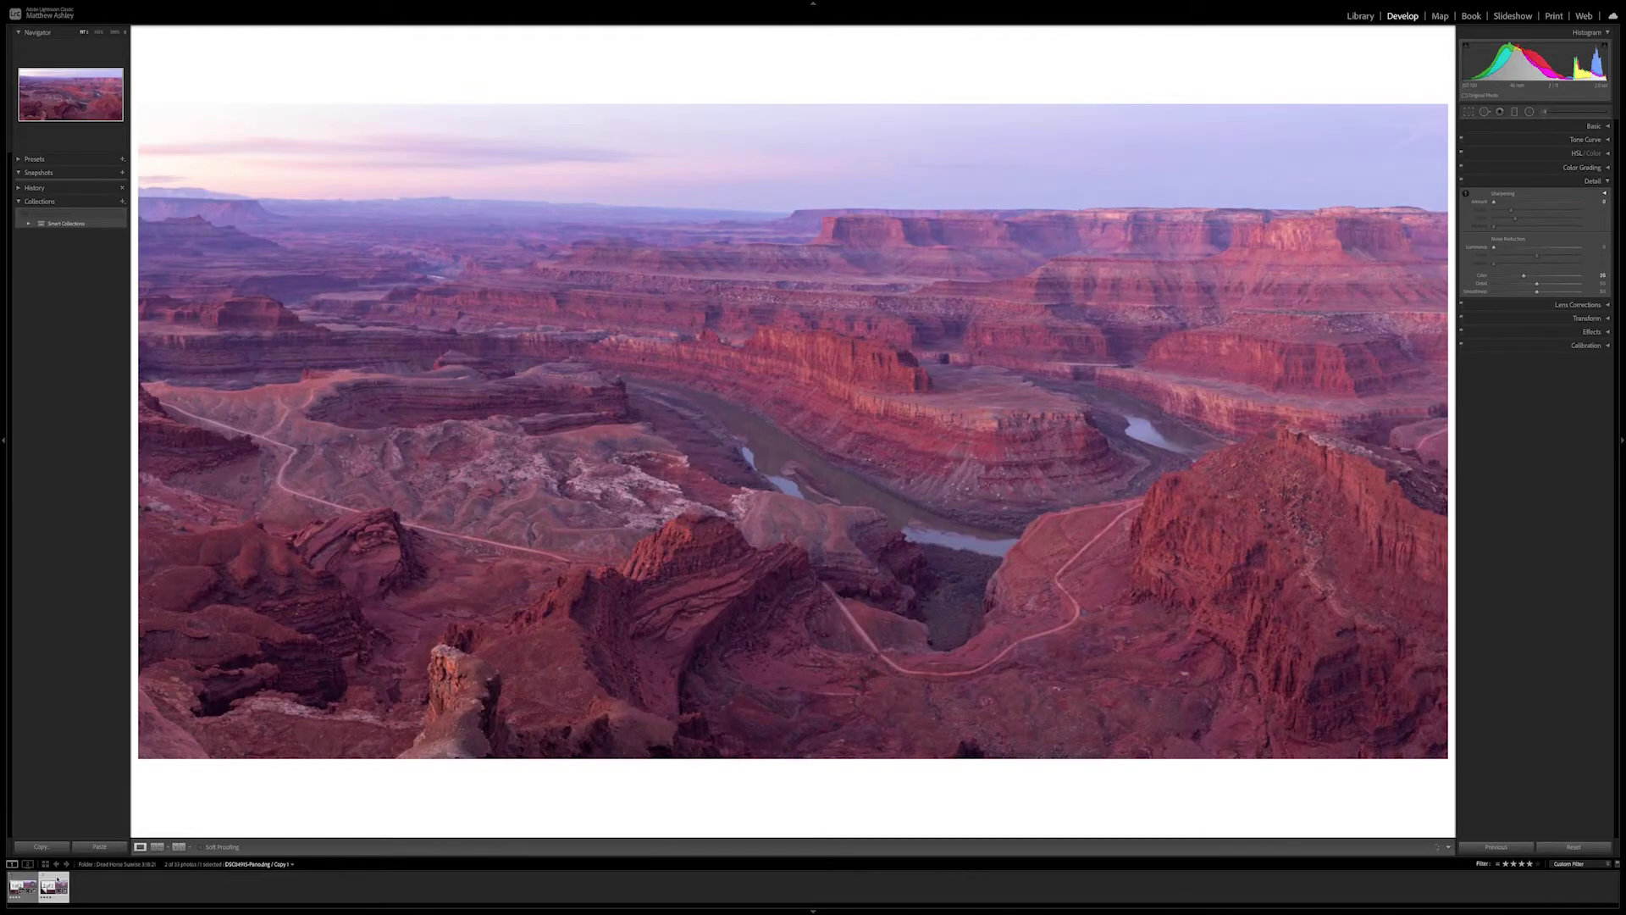
pyautogui.click(24, 884)
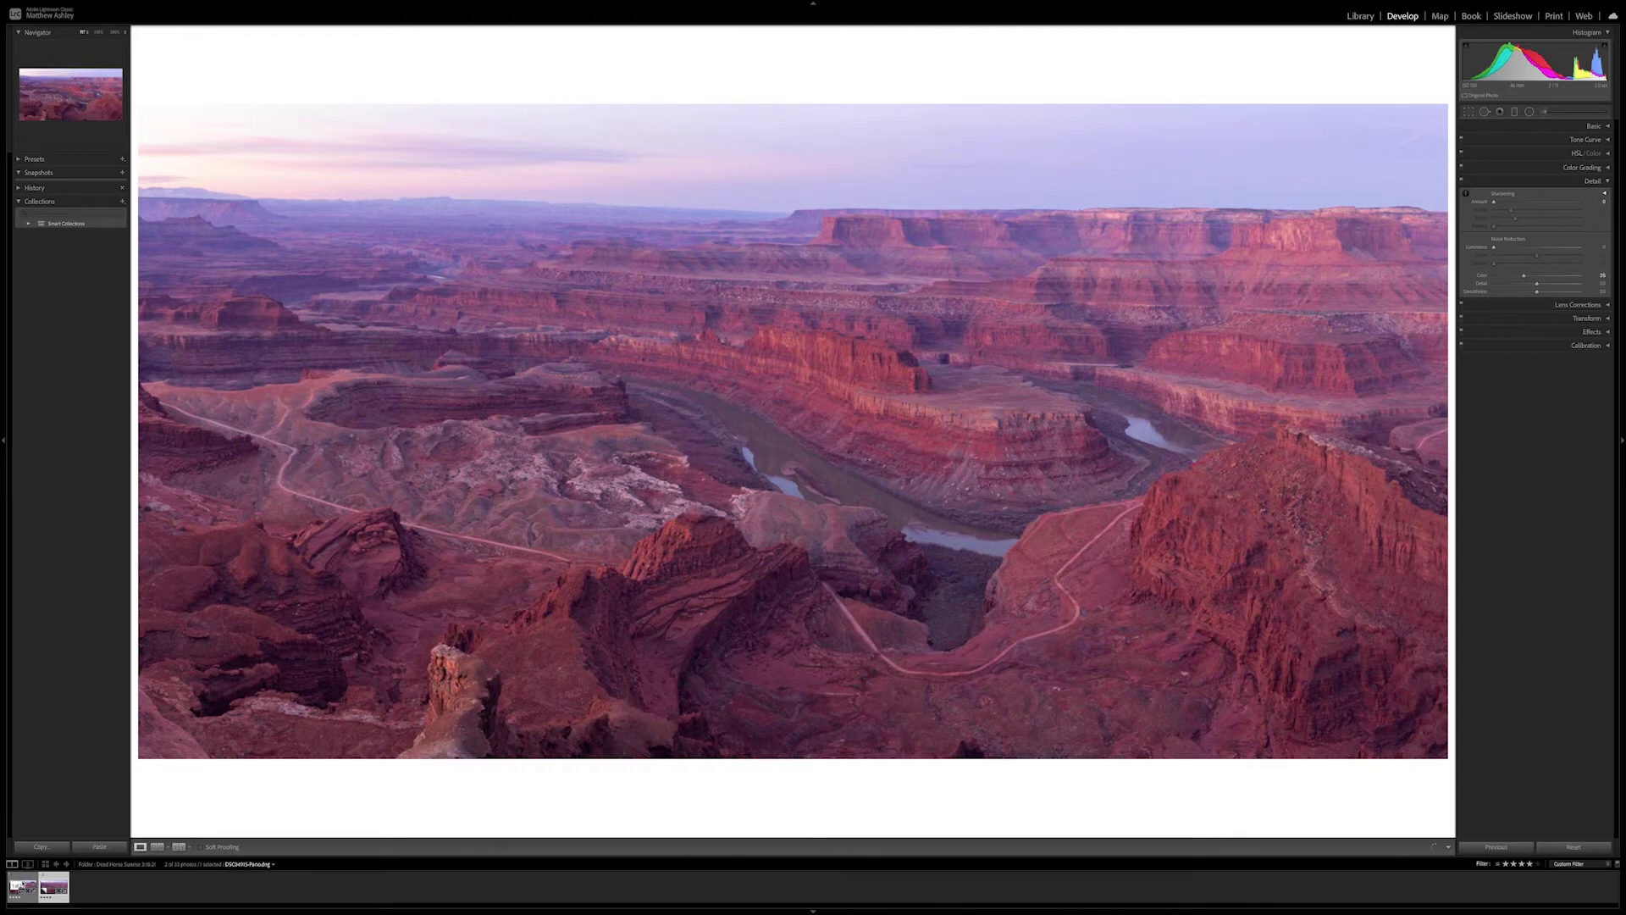
pyautogui.click(53, 884)
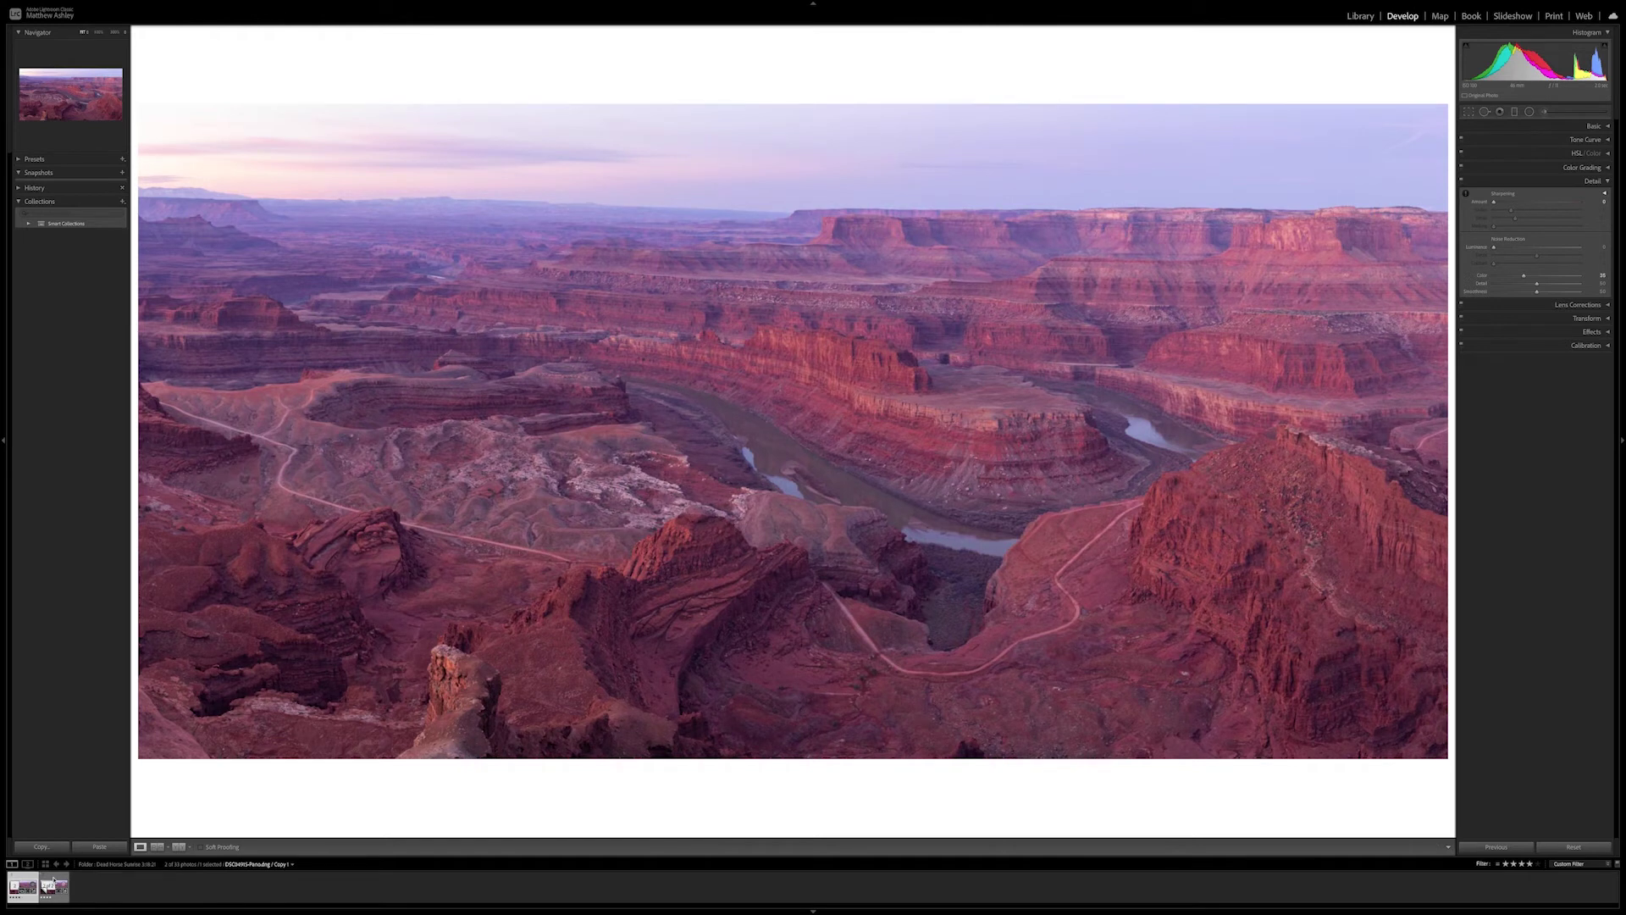
pyautogui.click(28, 881)
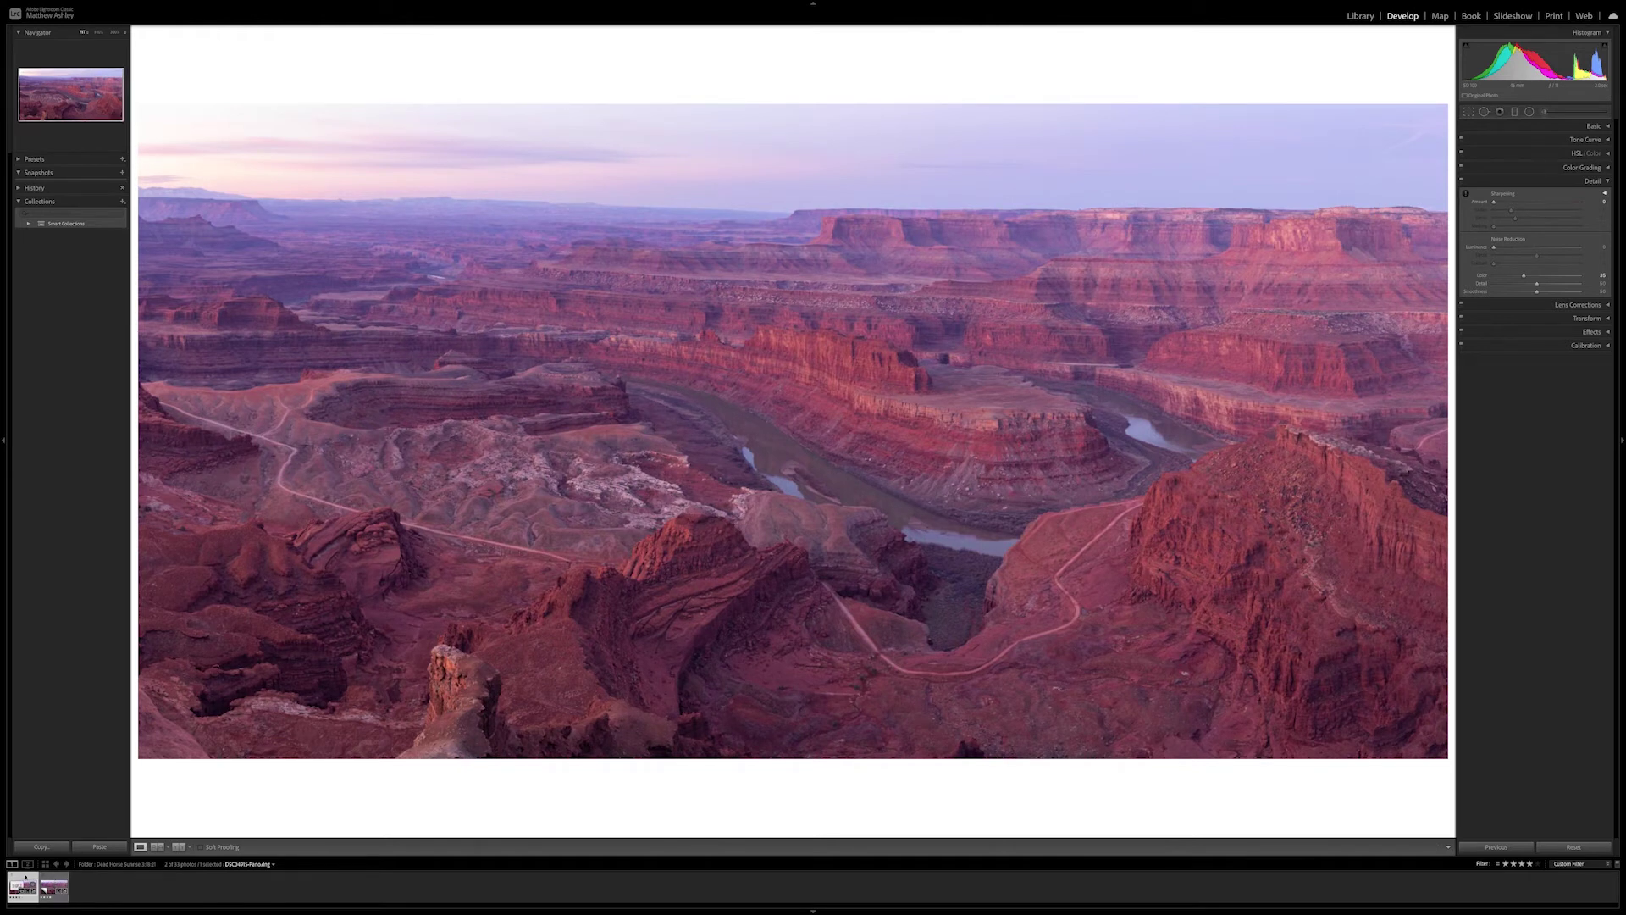
pyautogui.click(49, 883)
pyautogui.click(52, 882)
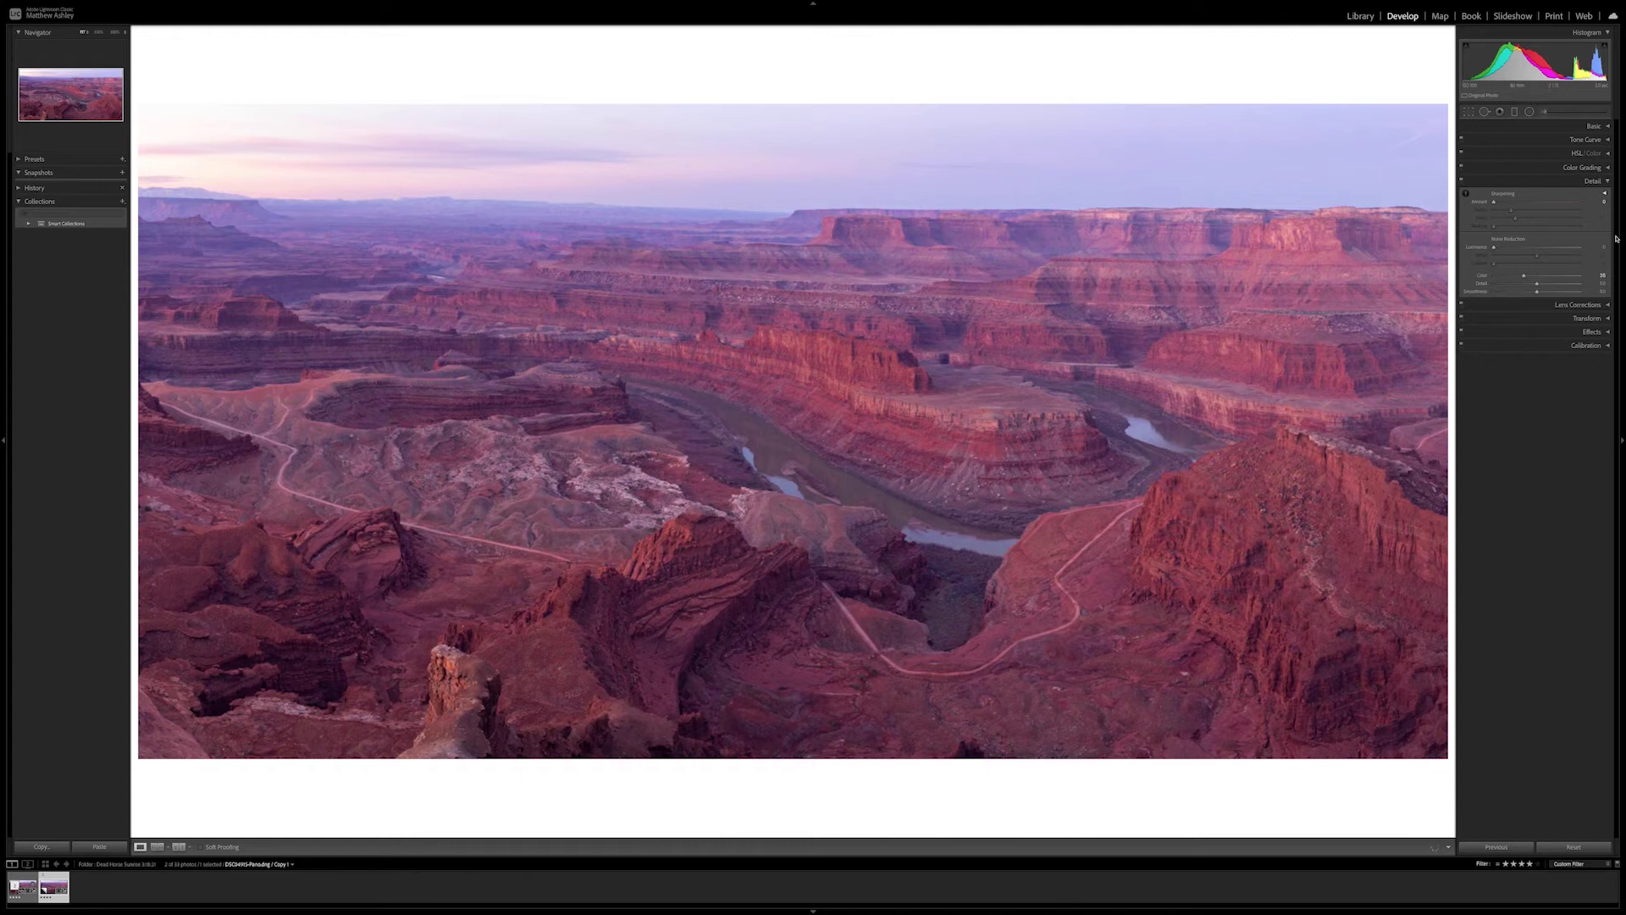
# - Sharpen the virtual copy with an amount of 45, a radius of 0.5 and a detail of 100
pyautogui.click(1606, 203)
pyautogui.click(1606, 203)
pyautogui.write('45')
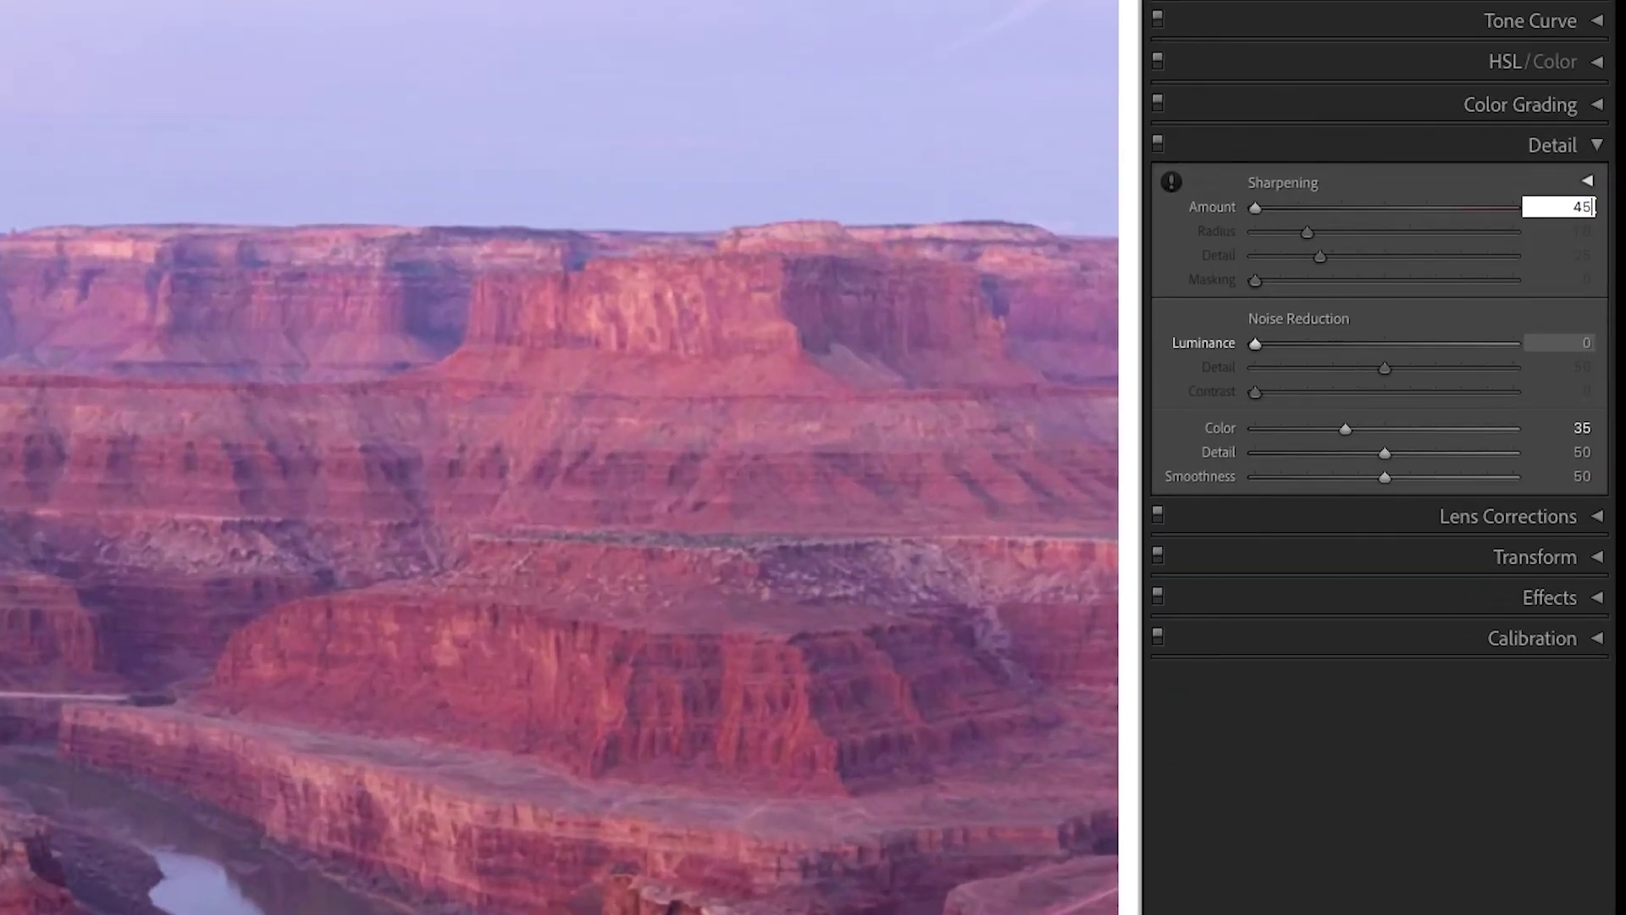
pyautogui.press('Return')
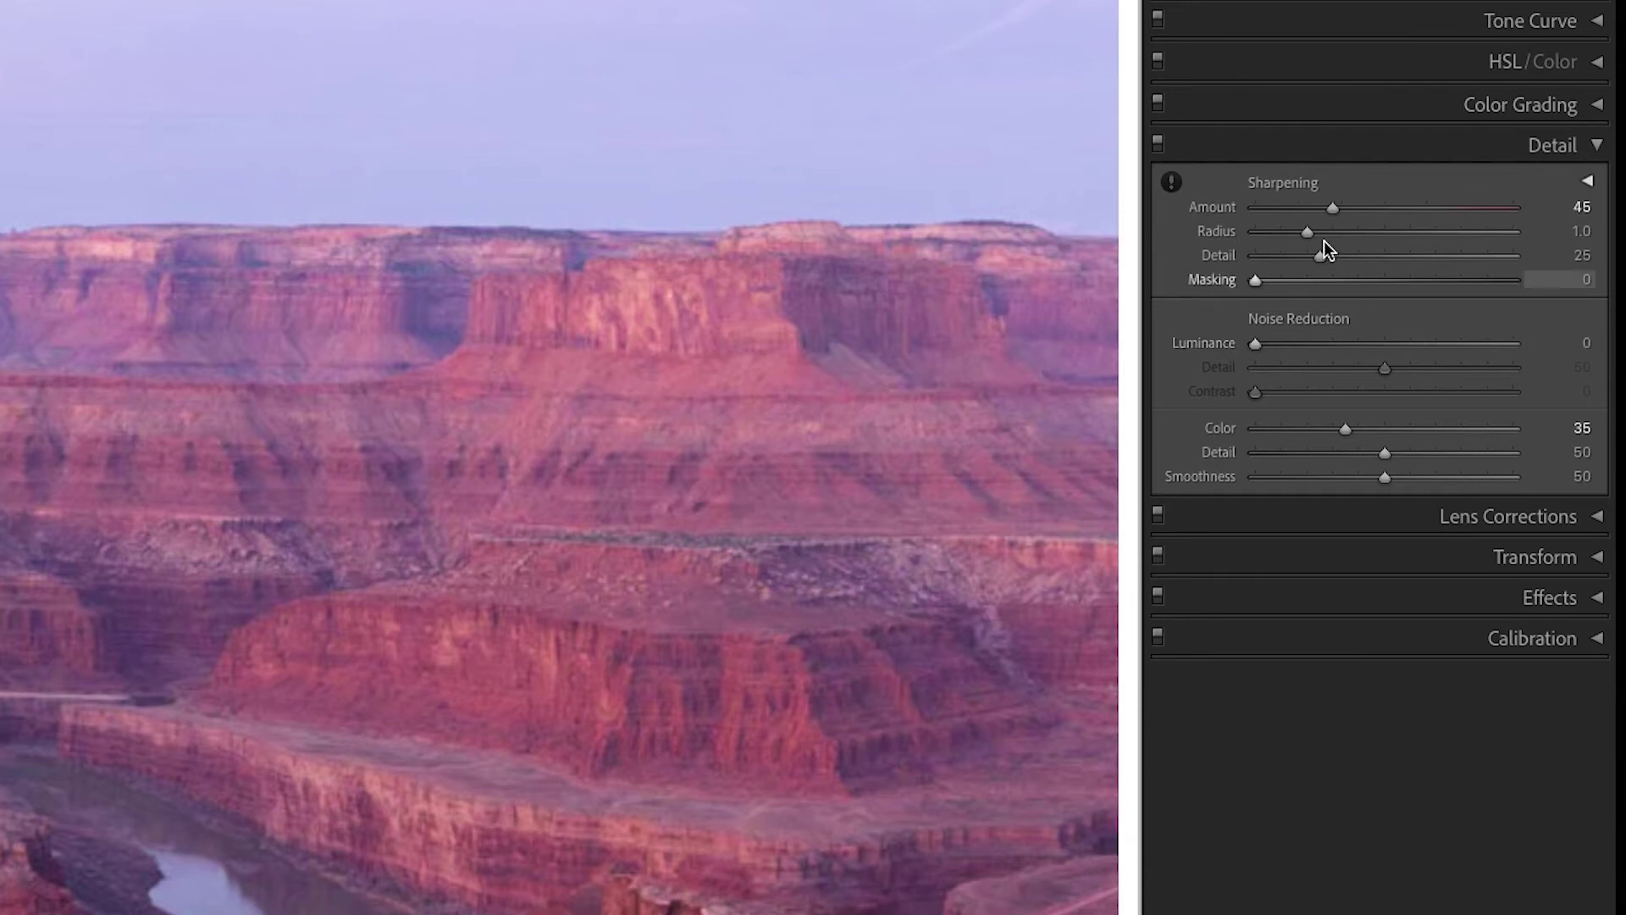
pyautogui.moveTo(1309, 237); pyautogui.dragTo(1212, 246)
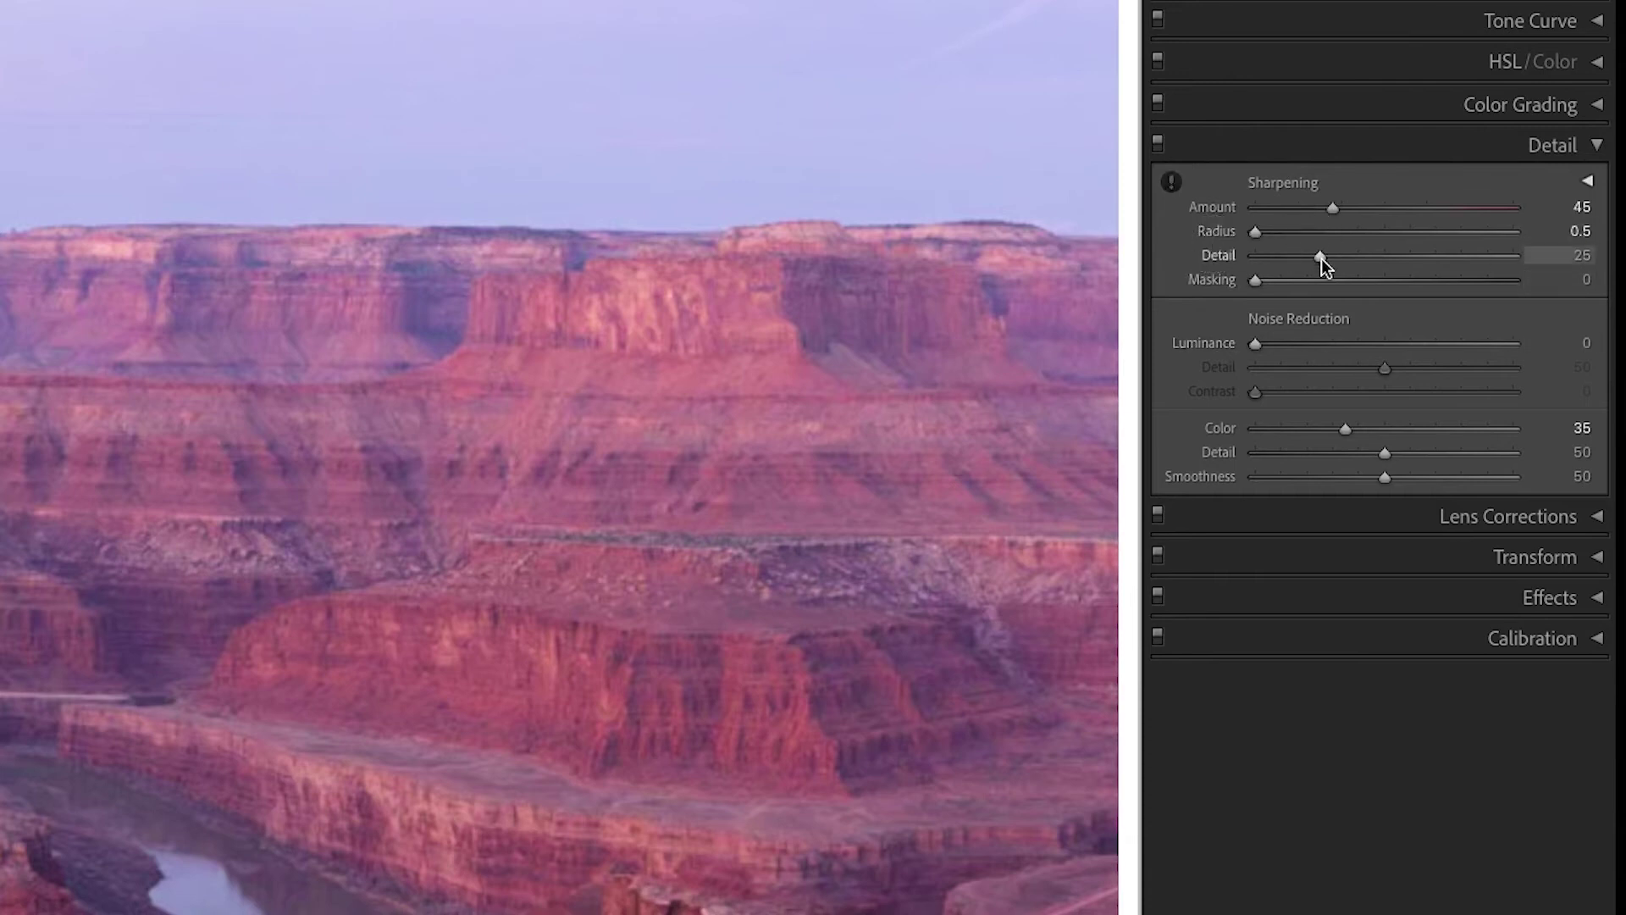
pyautogui.moveTo(1321, 257); pyautogui.dragTo(1591, 261)
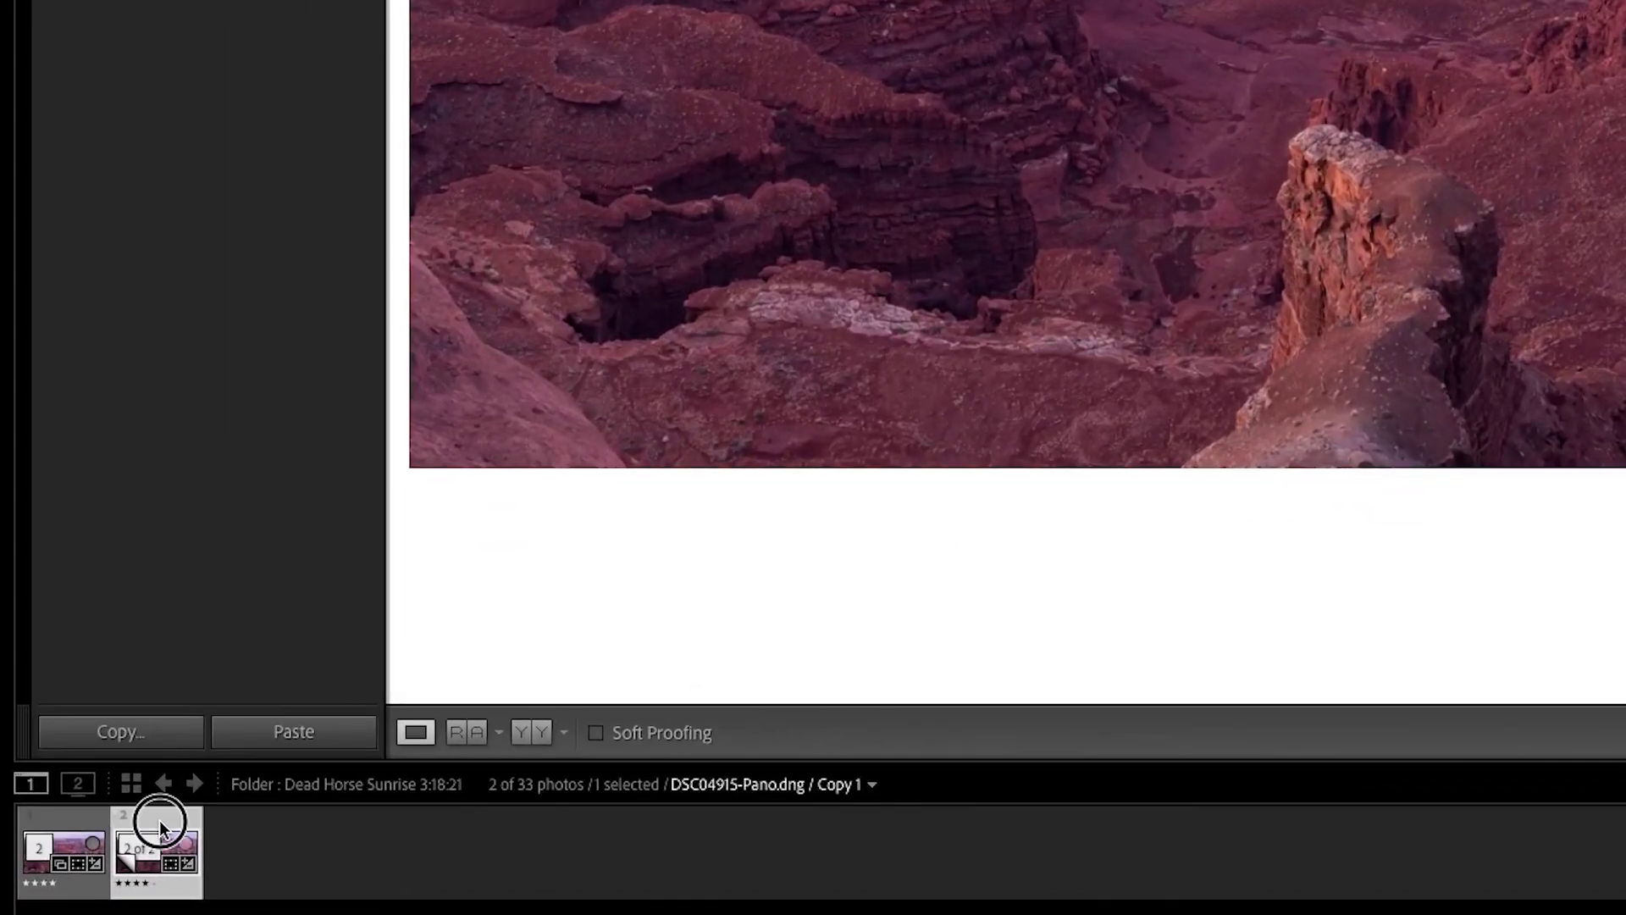
# - Open the original panorama and its virtual copy together as layers in Photoshop
pyautogui.keyDown('ctrl'); pyautogui.click(54, 827); pyautogui.keyUp('ctrl')
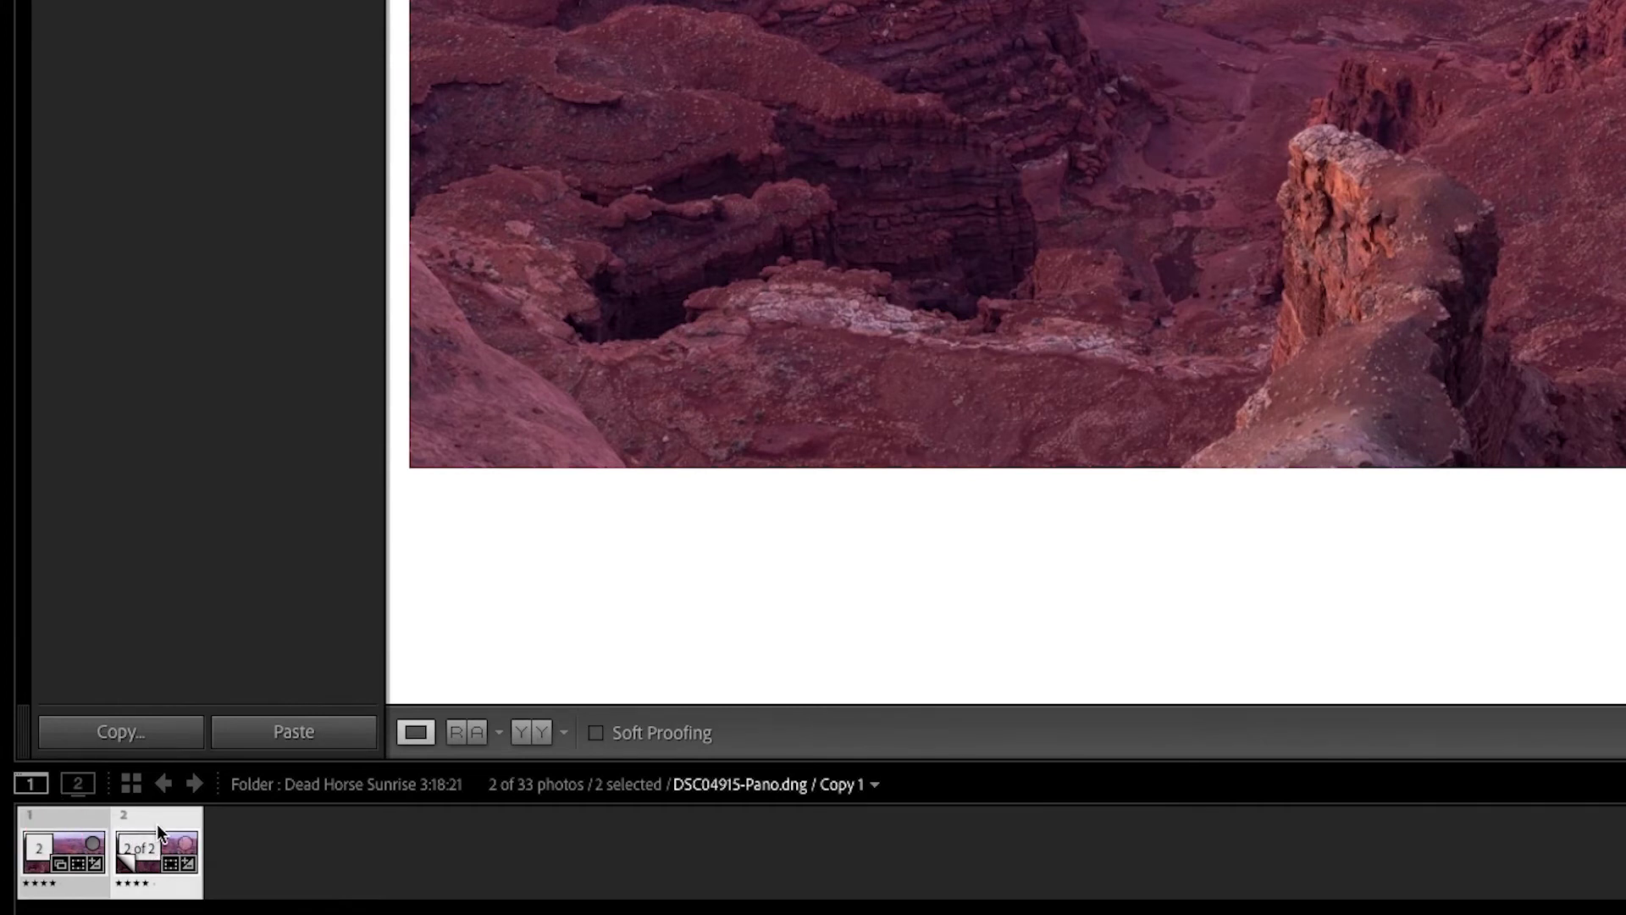
pyautogui.rightClick(160, 828)
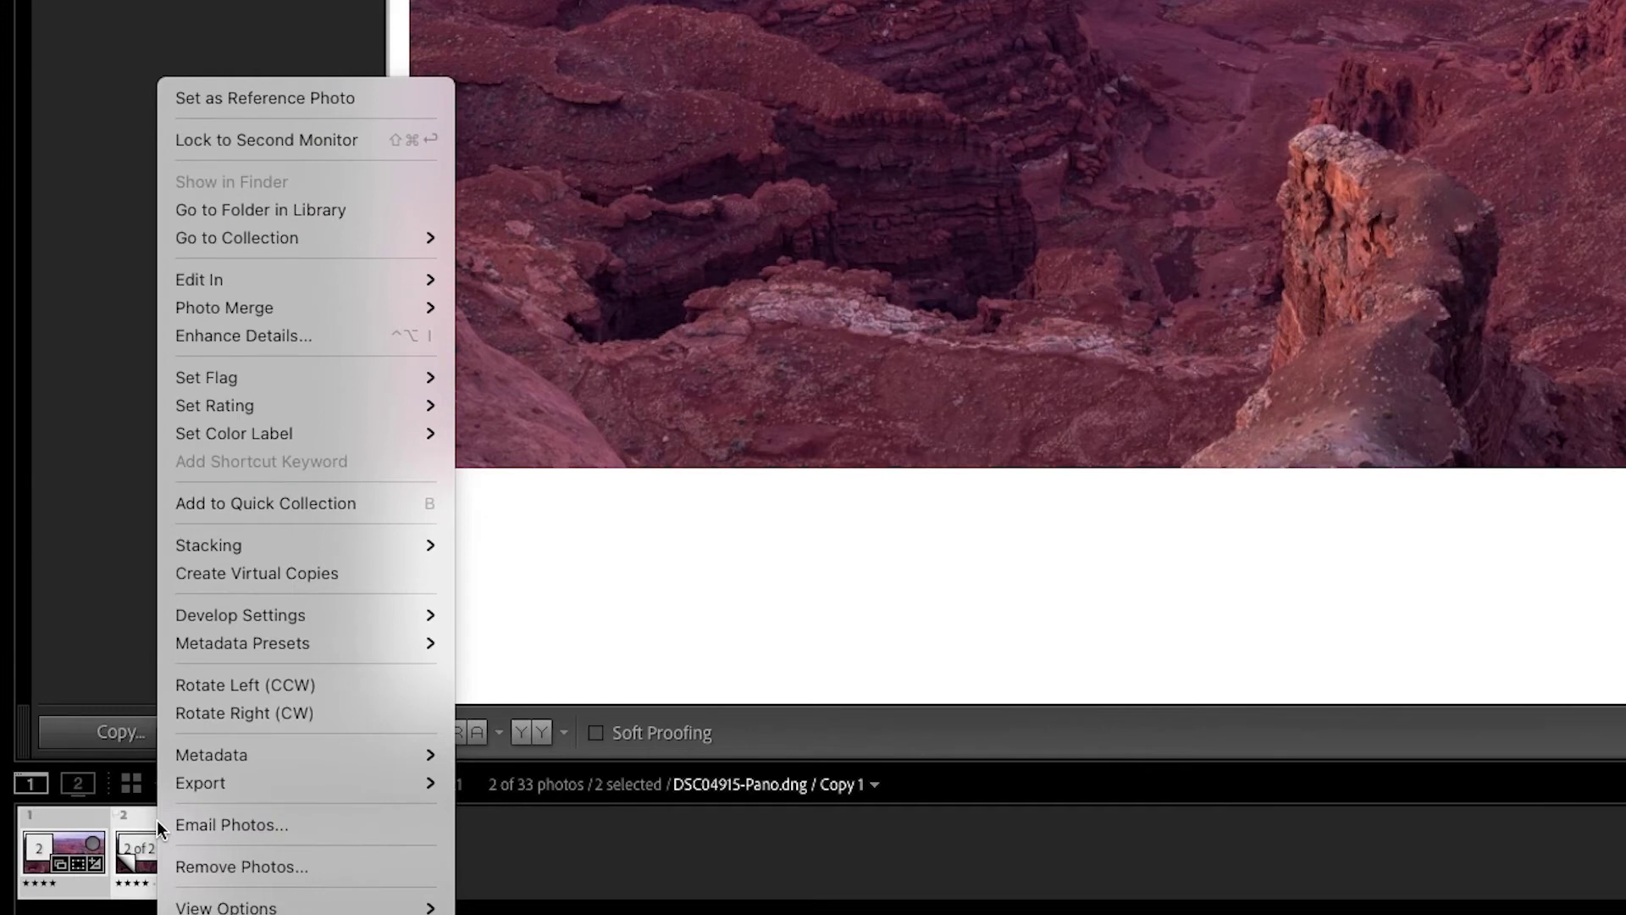
pyautogui.moveTo(313, 310)
pyautogui.moveTo(317, 279)
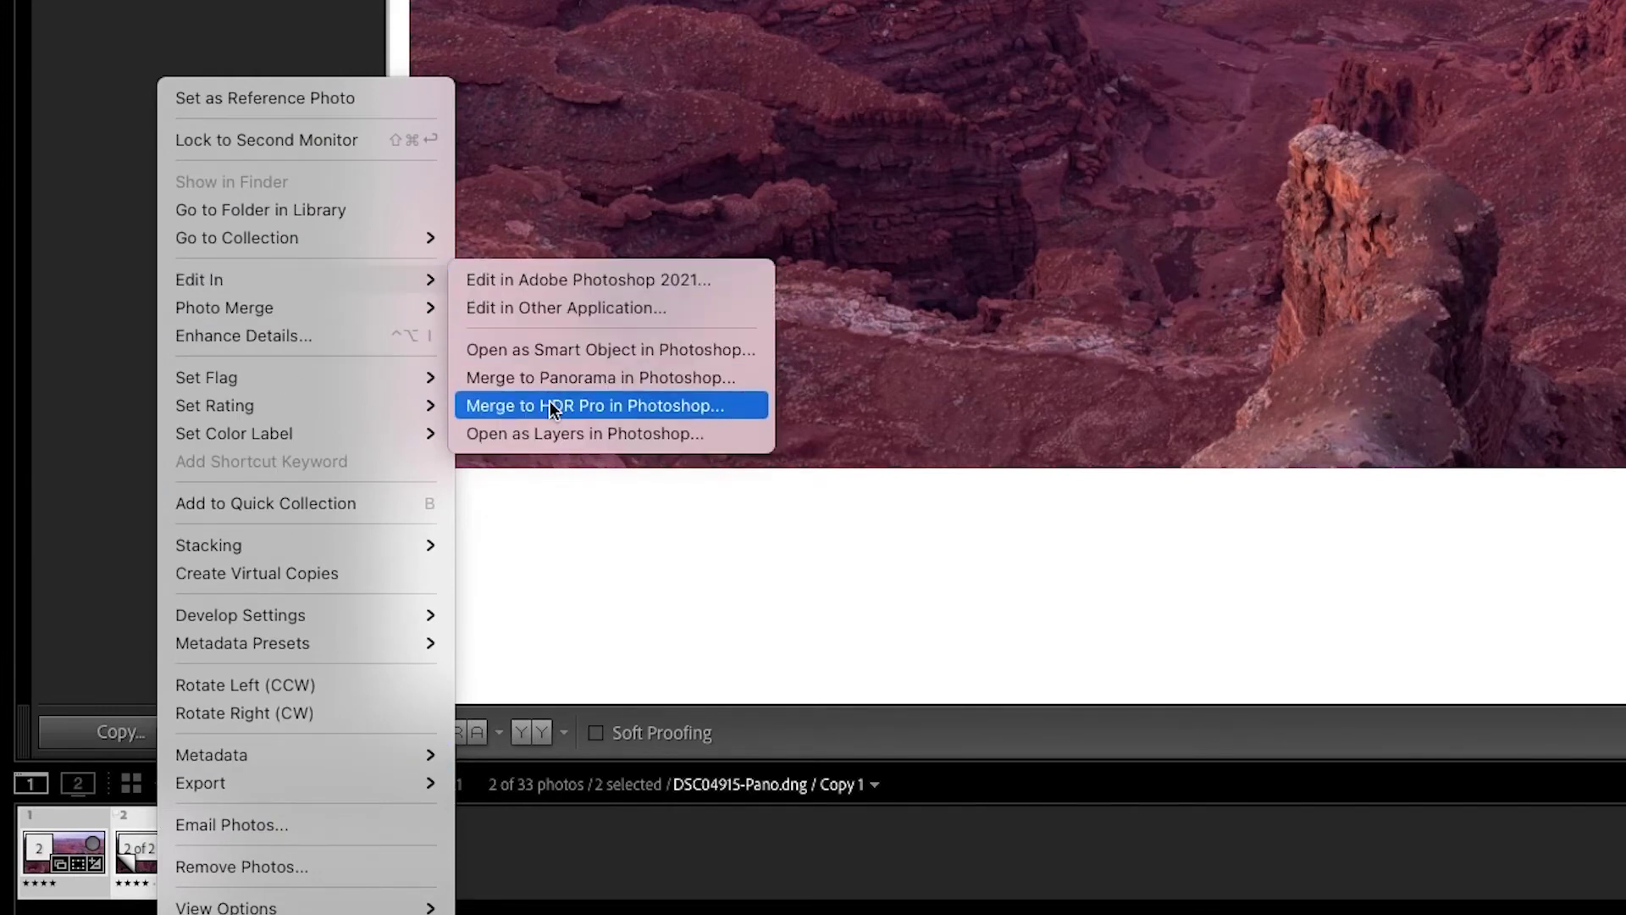
pyautogui.click(550, 432)
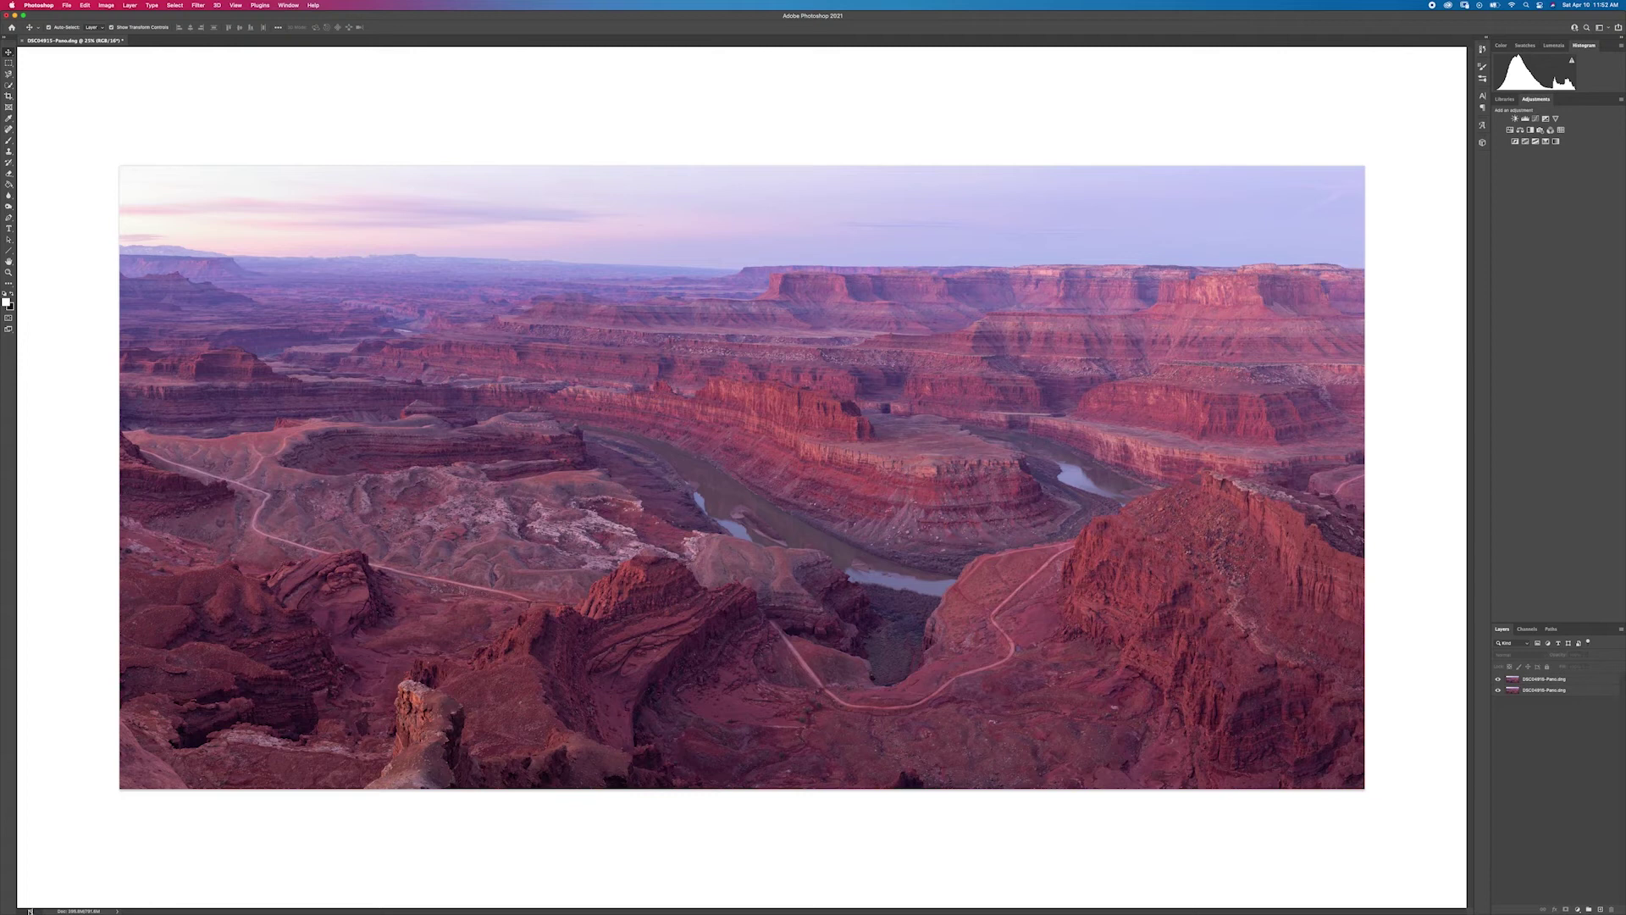
# - Compare the sharpened and unsharpened versions at 100% by toggling the visibility of the upper layer
pyautogui.press('super+1')
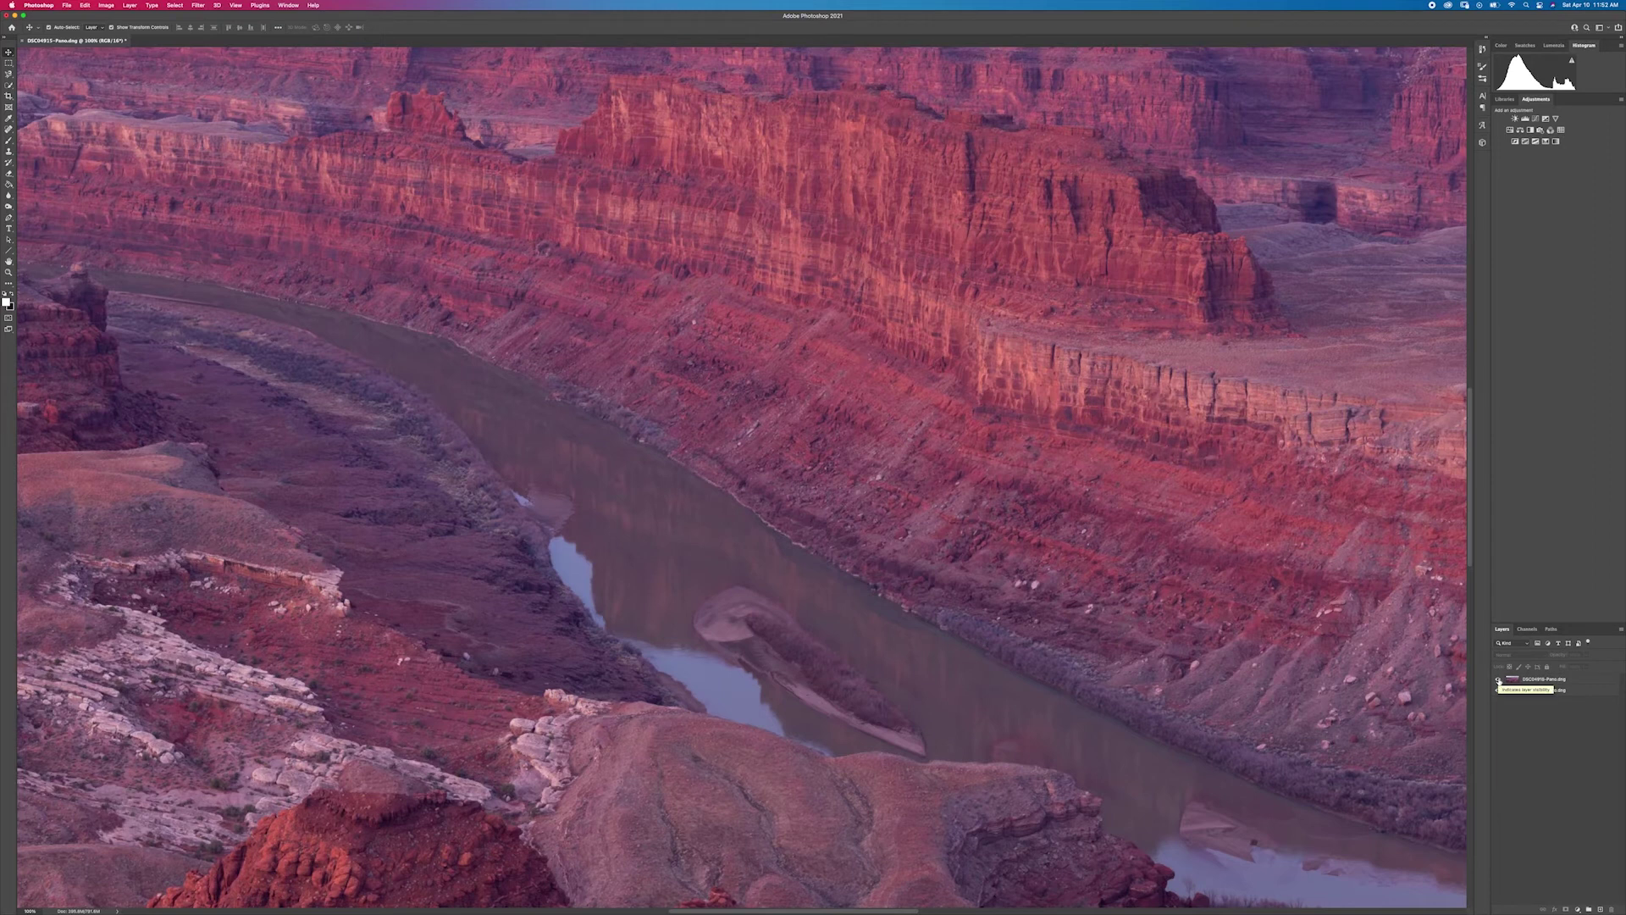
pyautogui.click(1497, 680)
pyautogui.click(1498, 679)
pyautogui.click(1498, 680)
pyautogui.click(29, 910)
pyautogui.press('super+minus')
pyautogui.press('super+minus')
pyautogui.press('super+minus')
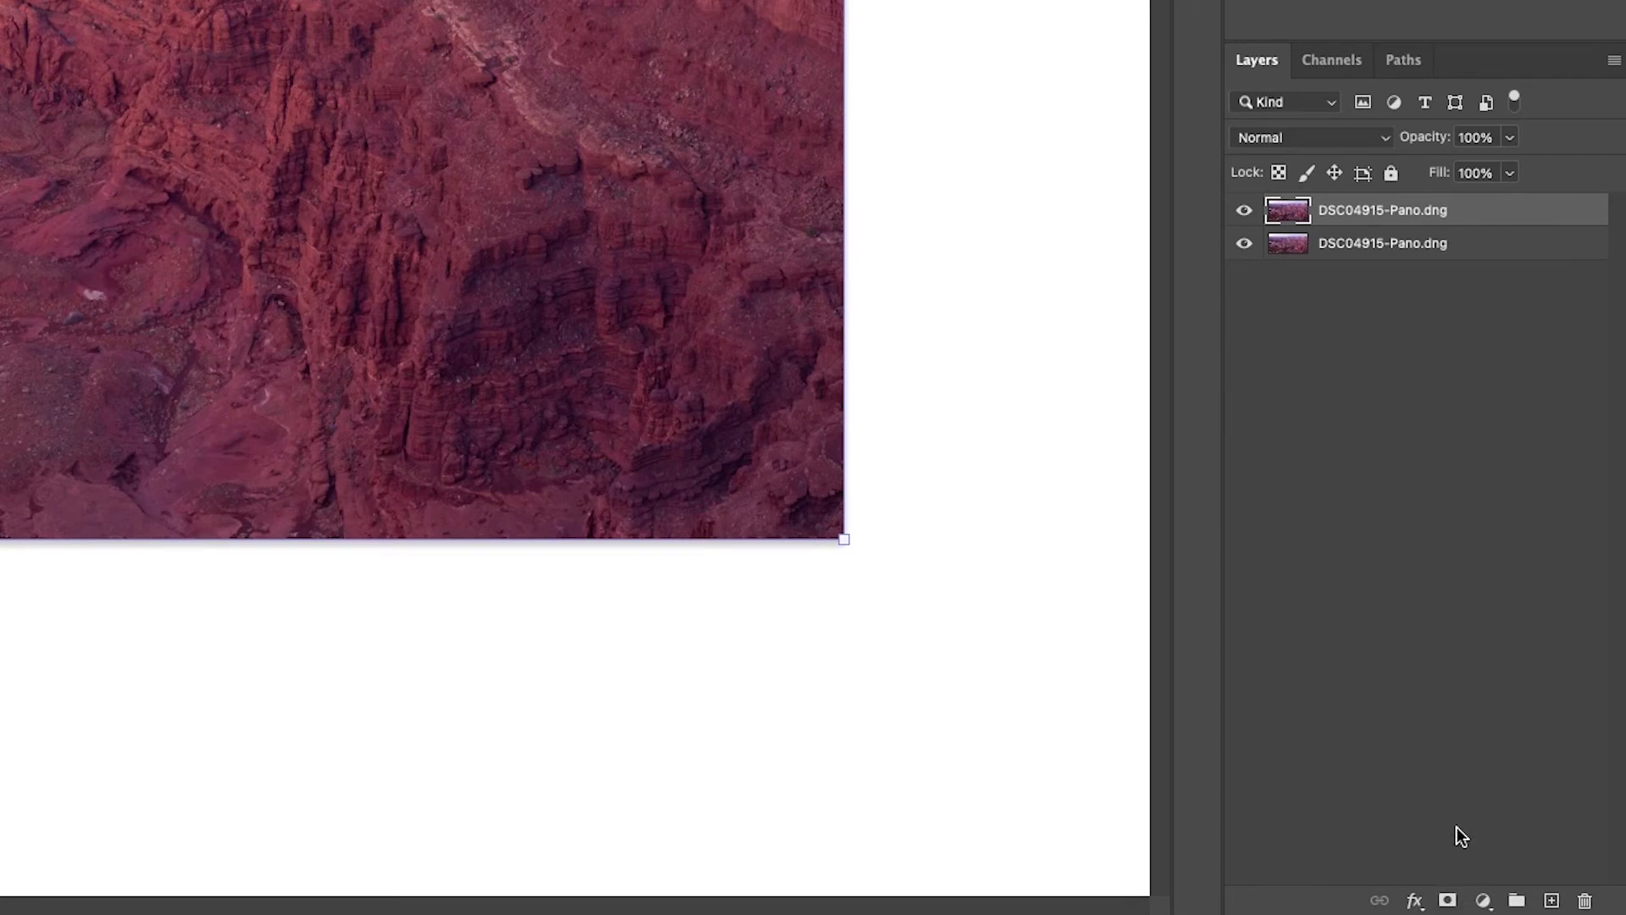
# - Add a layer mask to the upper panorama layer and invert the mask to black
pyautogui.click(1449, 901)
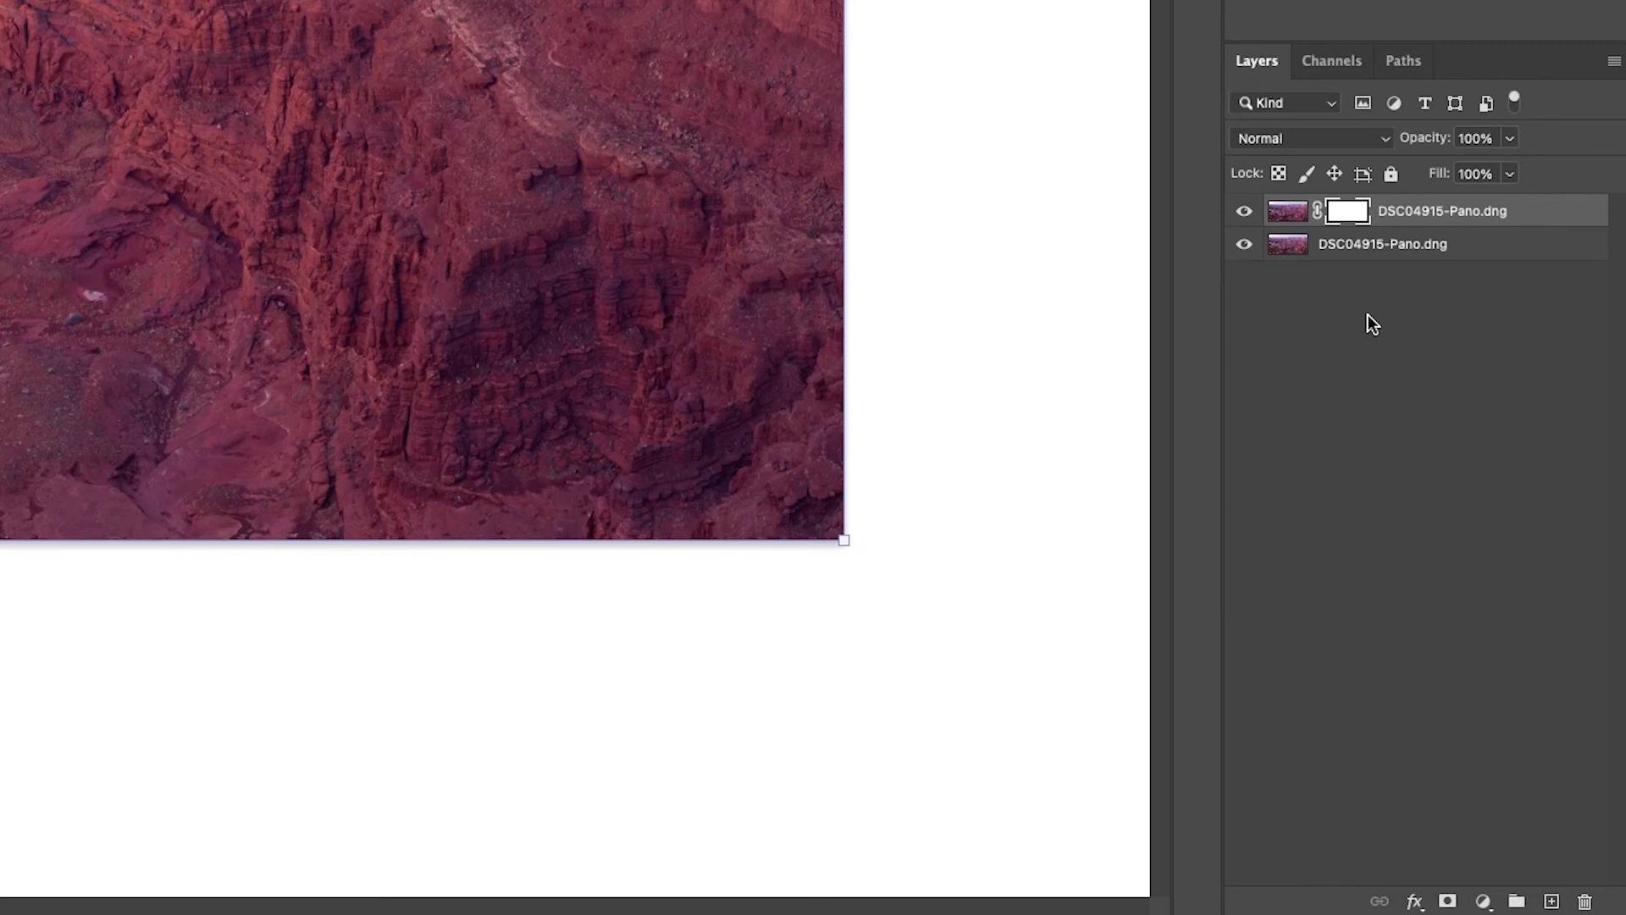
pyautogui.press('super+i')
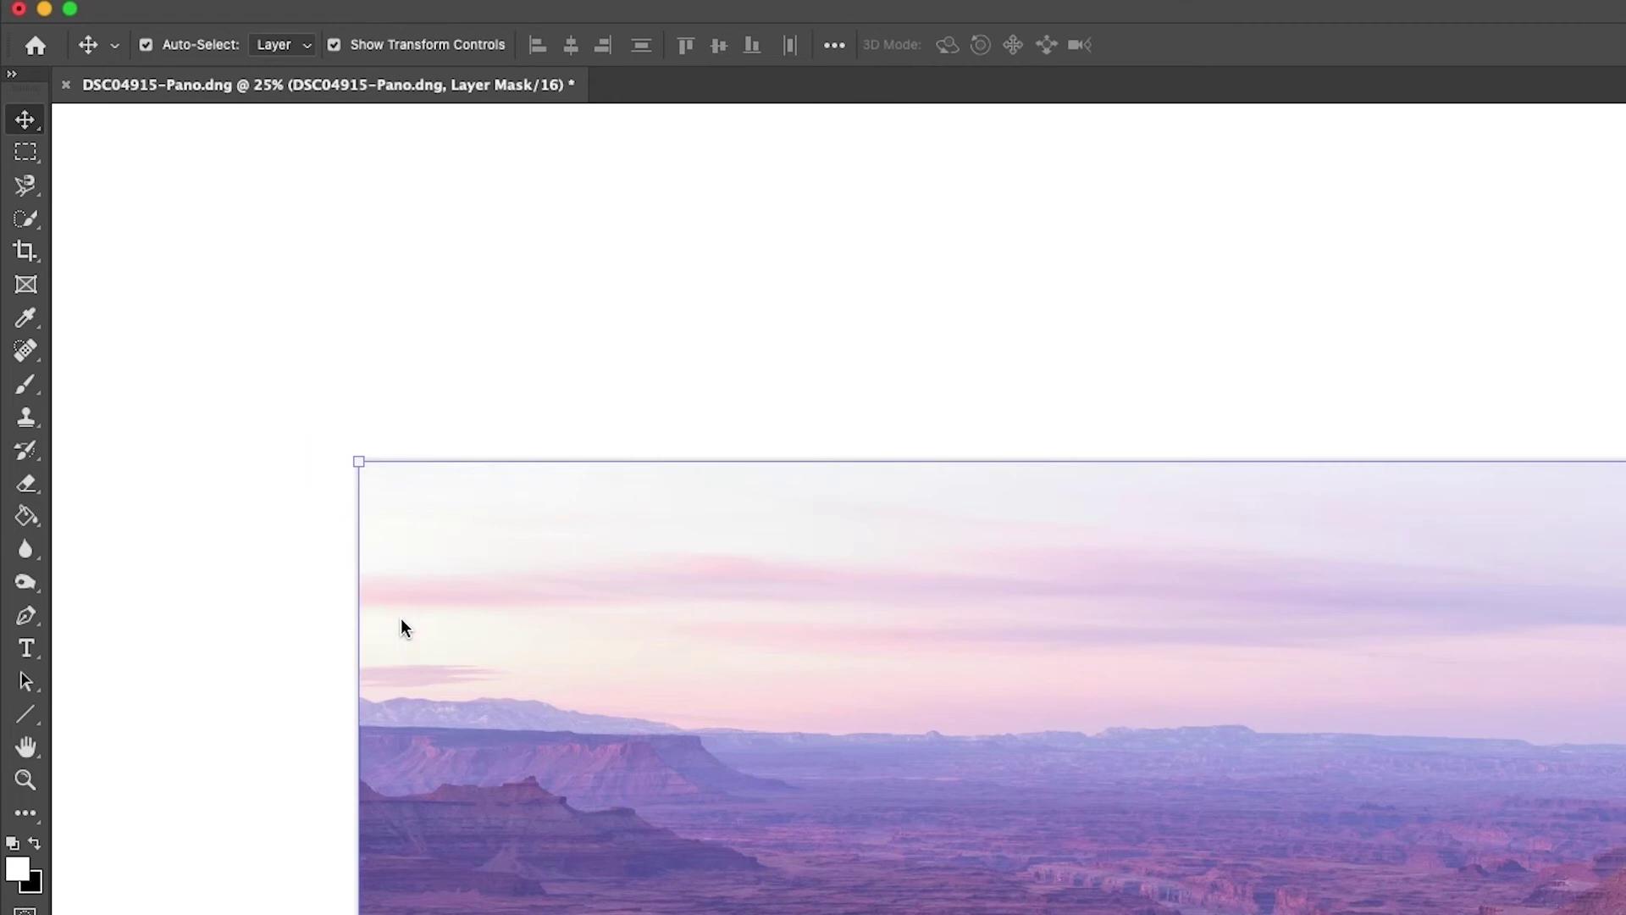
# - Set up a soft round brush with 100% flow, 0% smoothing and 0% hardness
pyautogui.press('b')
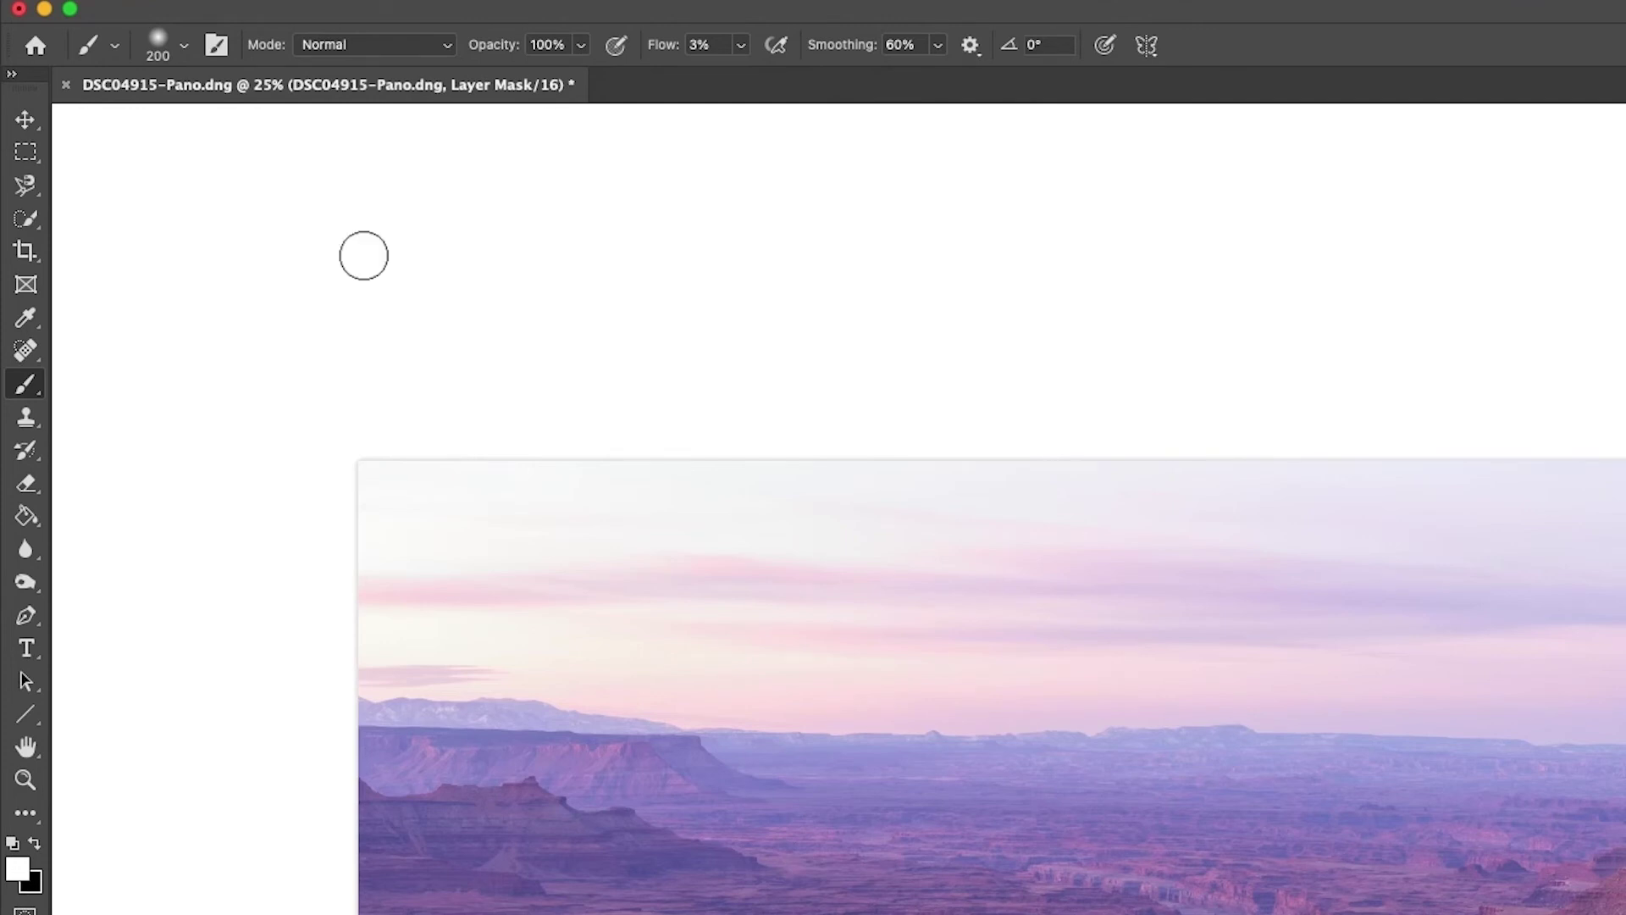
pyautogui.click(701, 44)
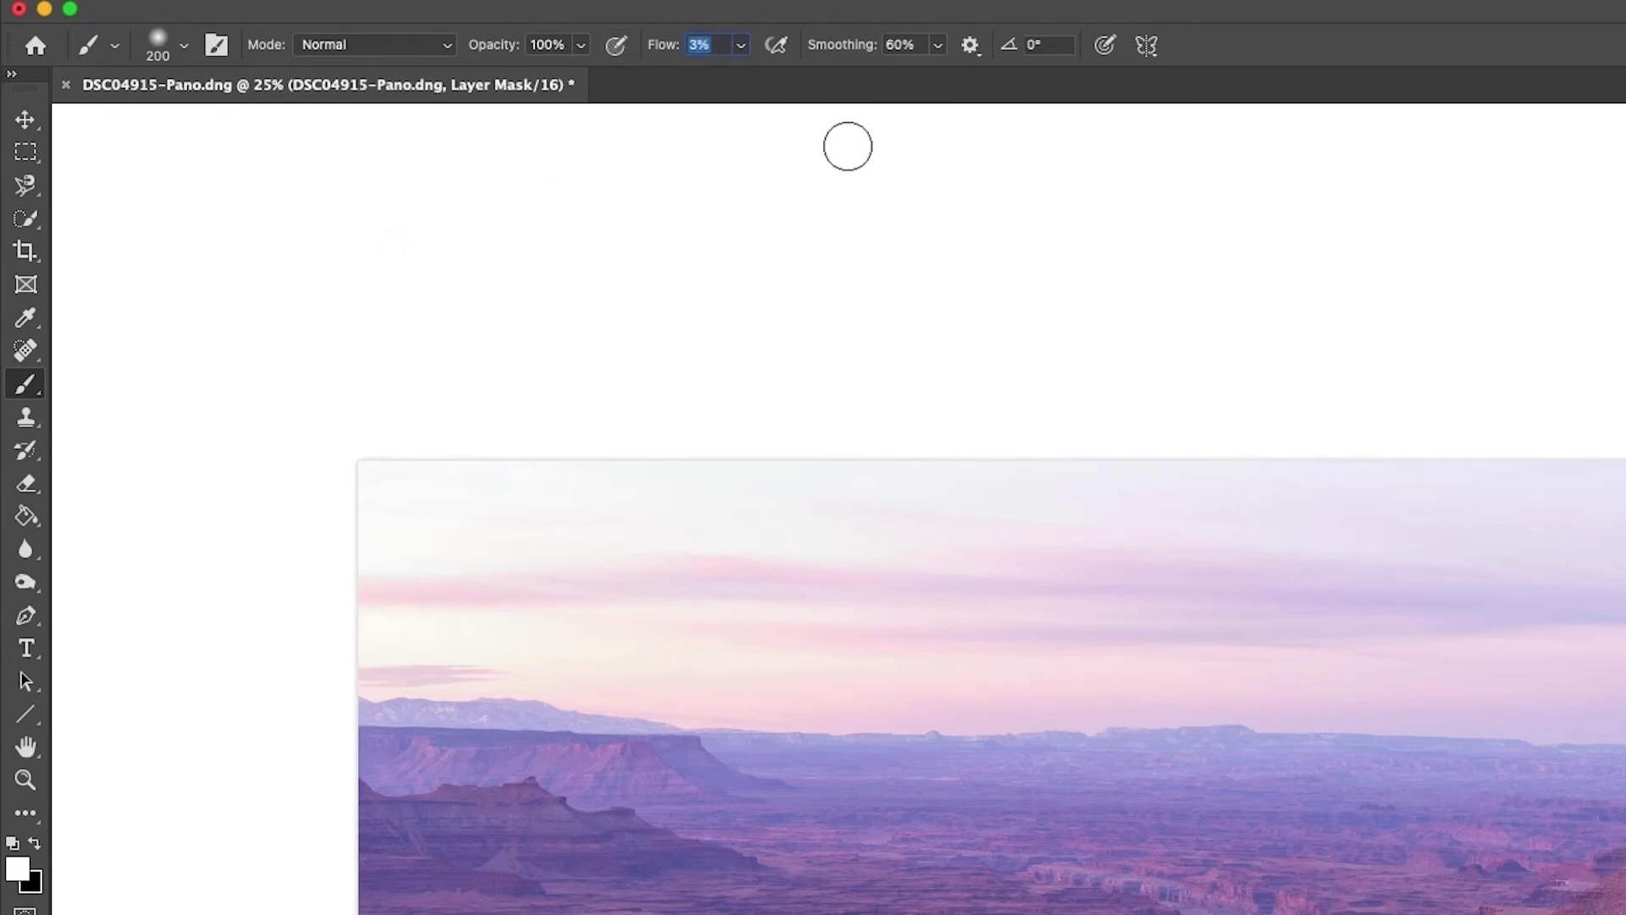
pyautogui.write('100')
pyautogui.press('Return')
pyautogui.click(909, 41)
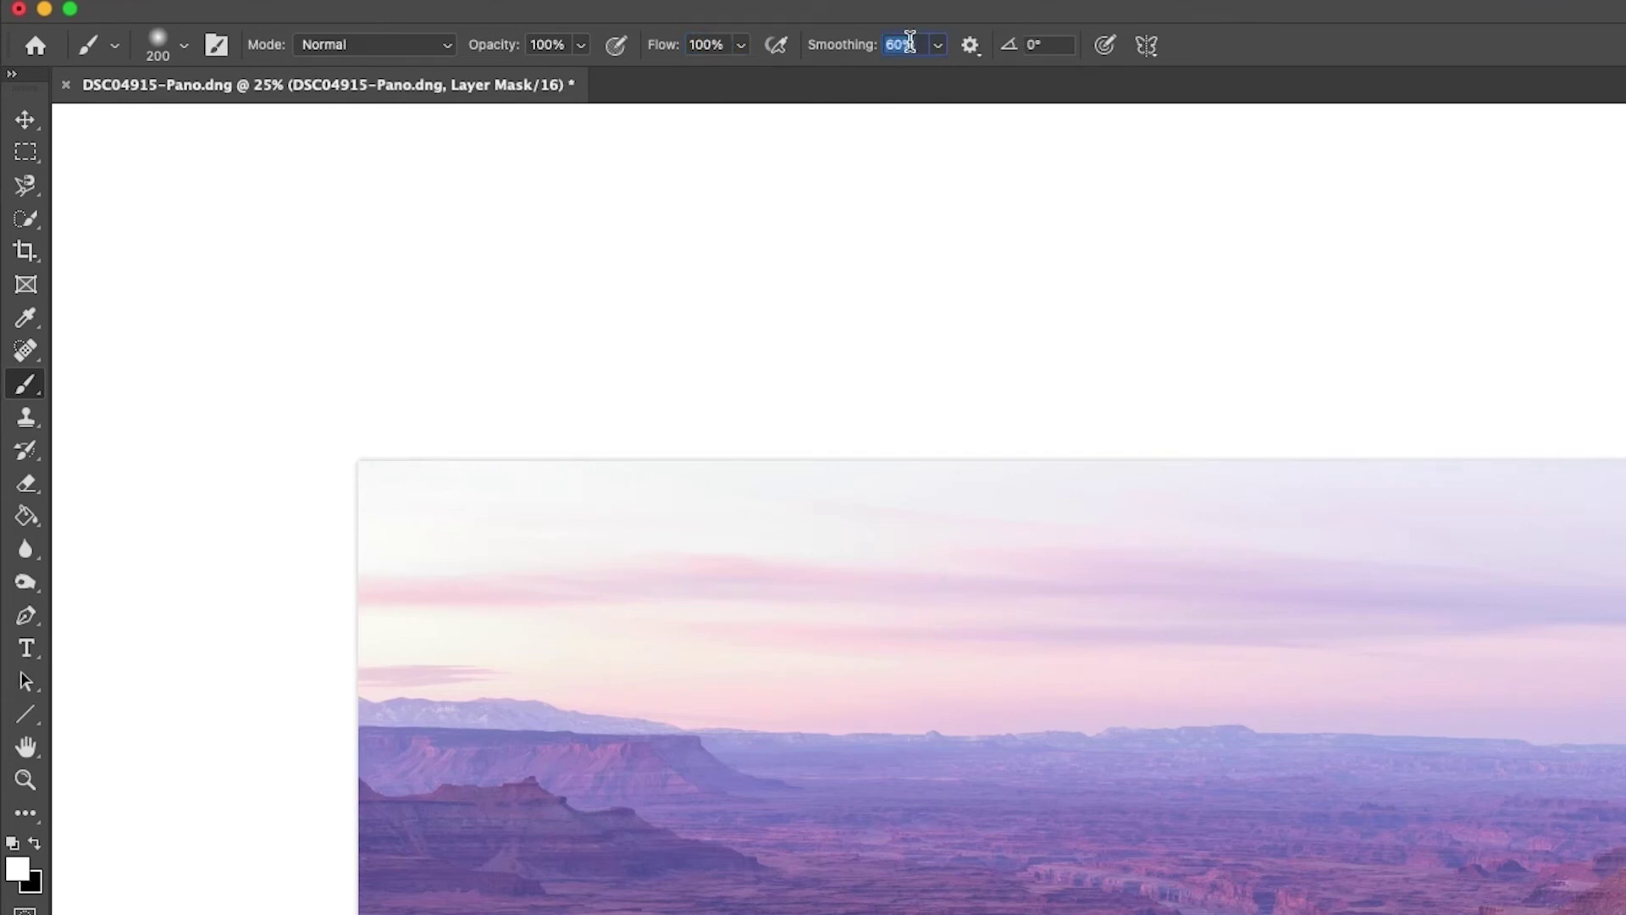
pyautogui.write('0')
pyautogui.press('Return')
pyautogui.click(183, 45)
pyautogui.moveTo(145, 183); pyautogui.dragTo(73, 196)
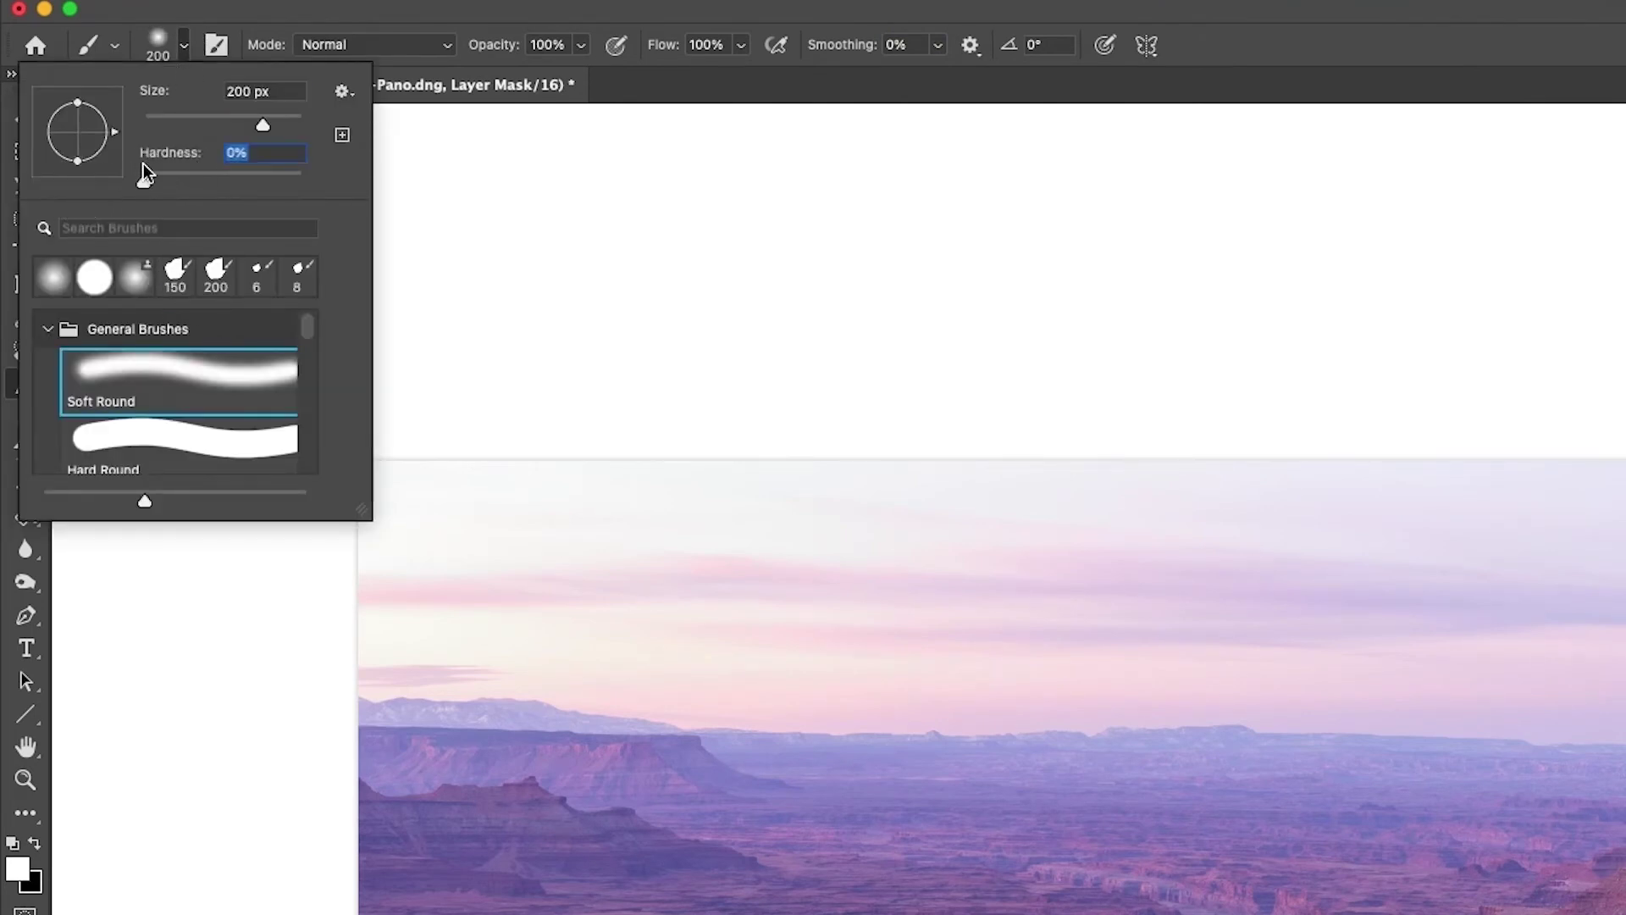
pyautogui.click(184, 49)
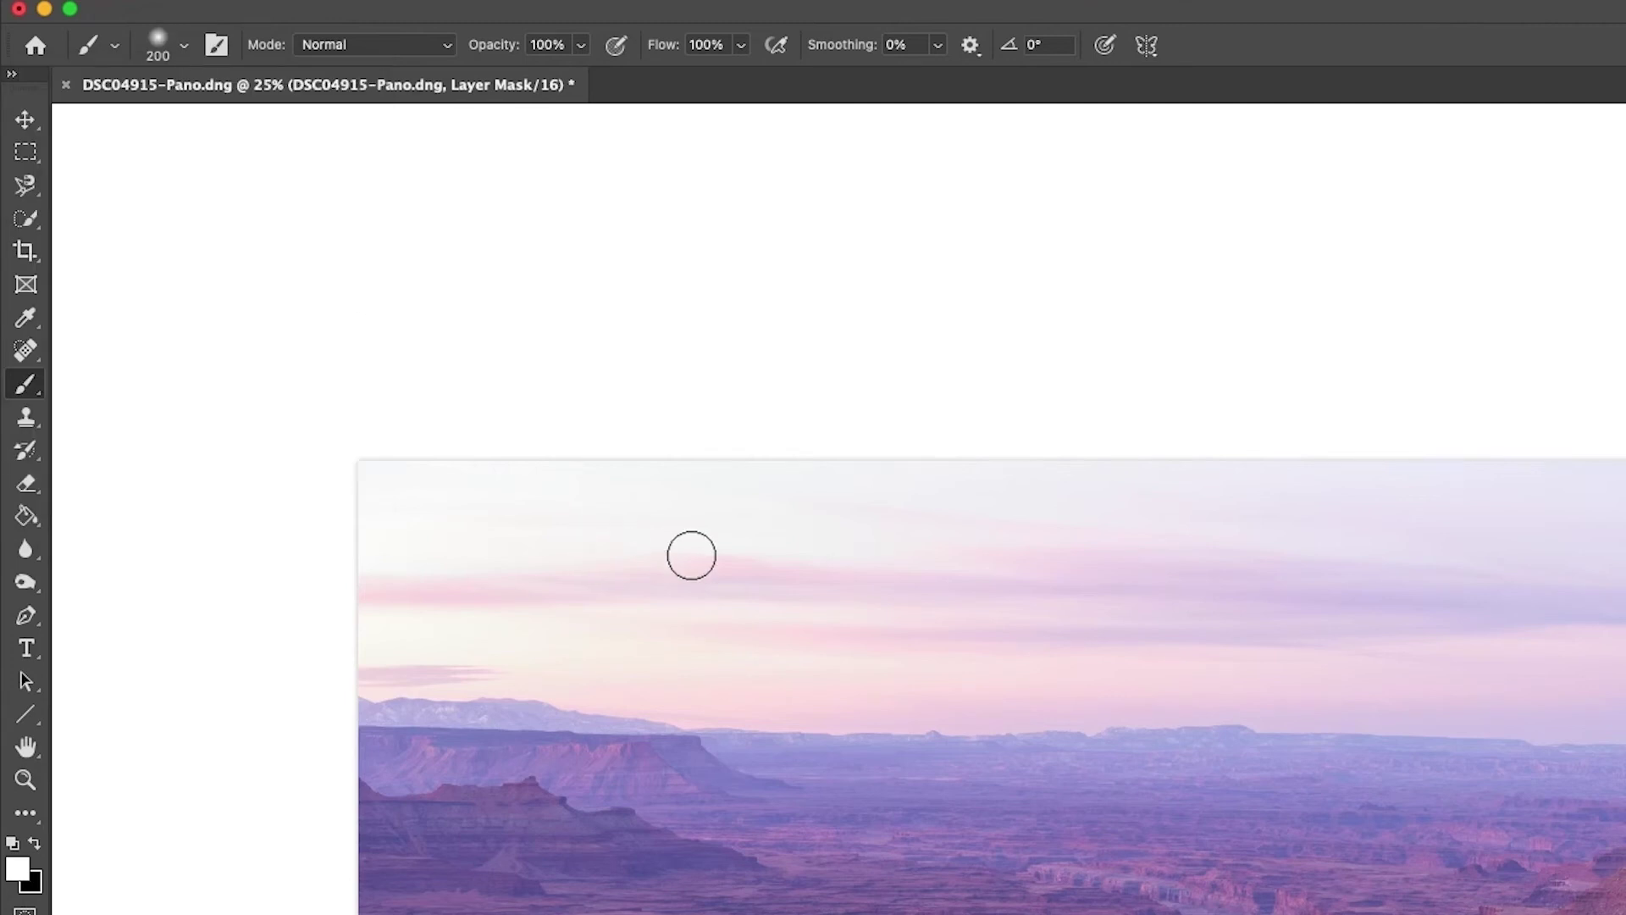
# - Enlarge the brush, paint the sky white down to the horizon on the upper layer's mask, and view the mask alone
pyautogui.press(']')
pyautogui.press(']')
pyautogui.press(']')
pyautogui.press(']')
pyautogui.press(']')
pyautogui.press(']')
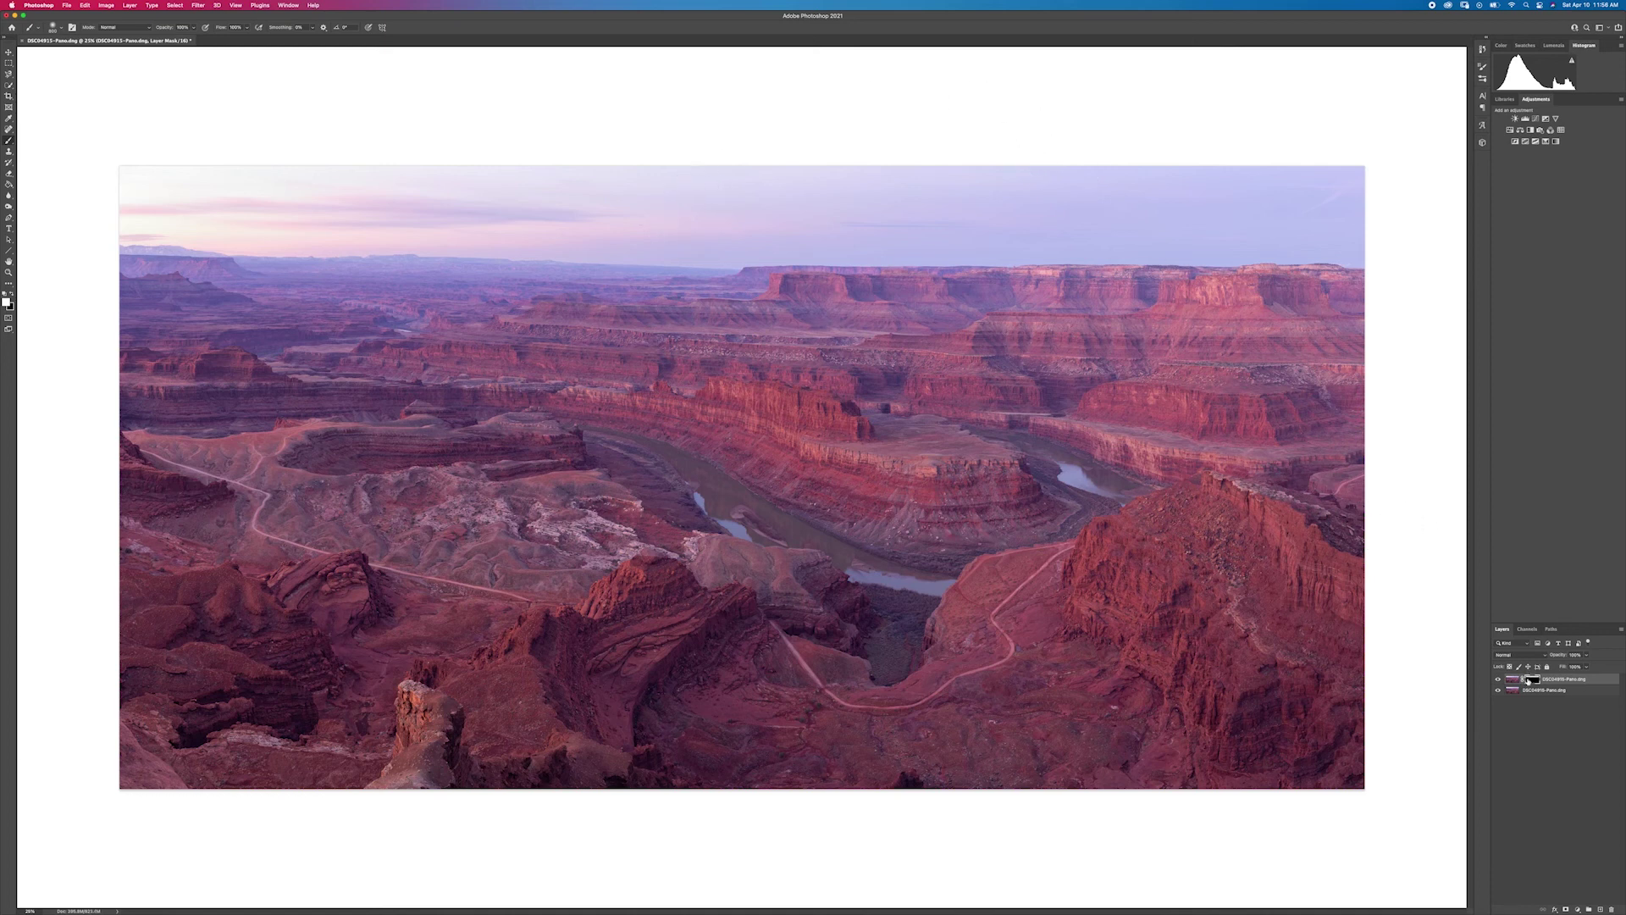
pyautogui.keyDown('alt'); pyautogui.click(1533, 680); pyautogui.keyUp('alt')
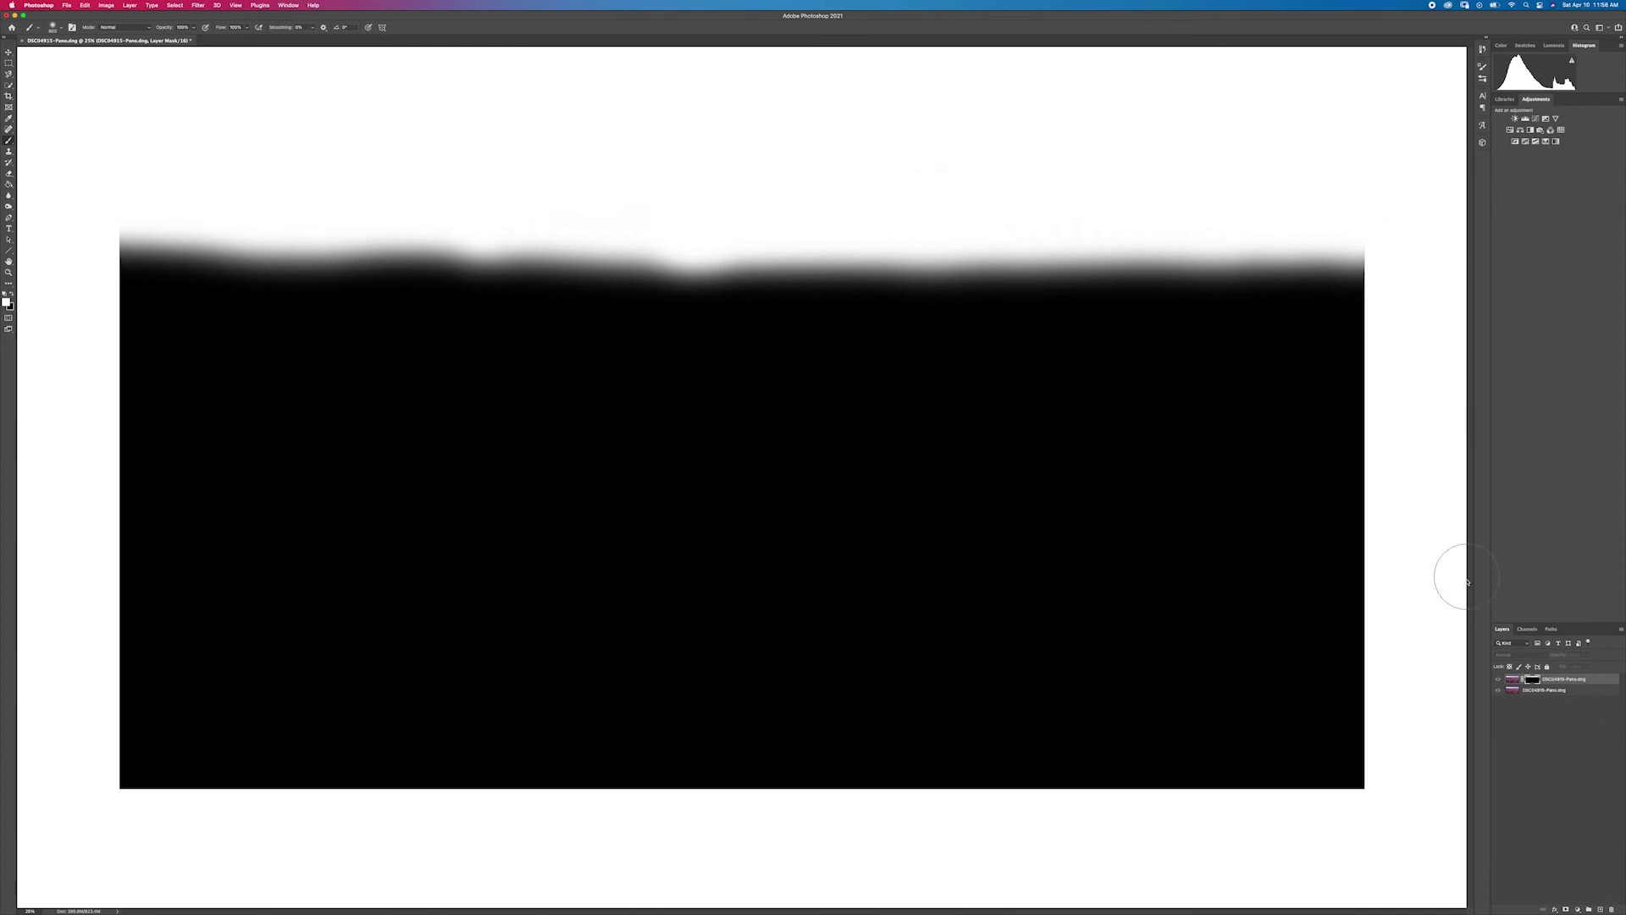
# - Return to the upper layer's image and flatten the two panorama layers into one
pyautogui.click(1512, 680)
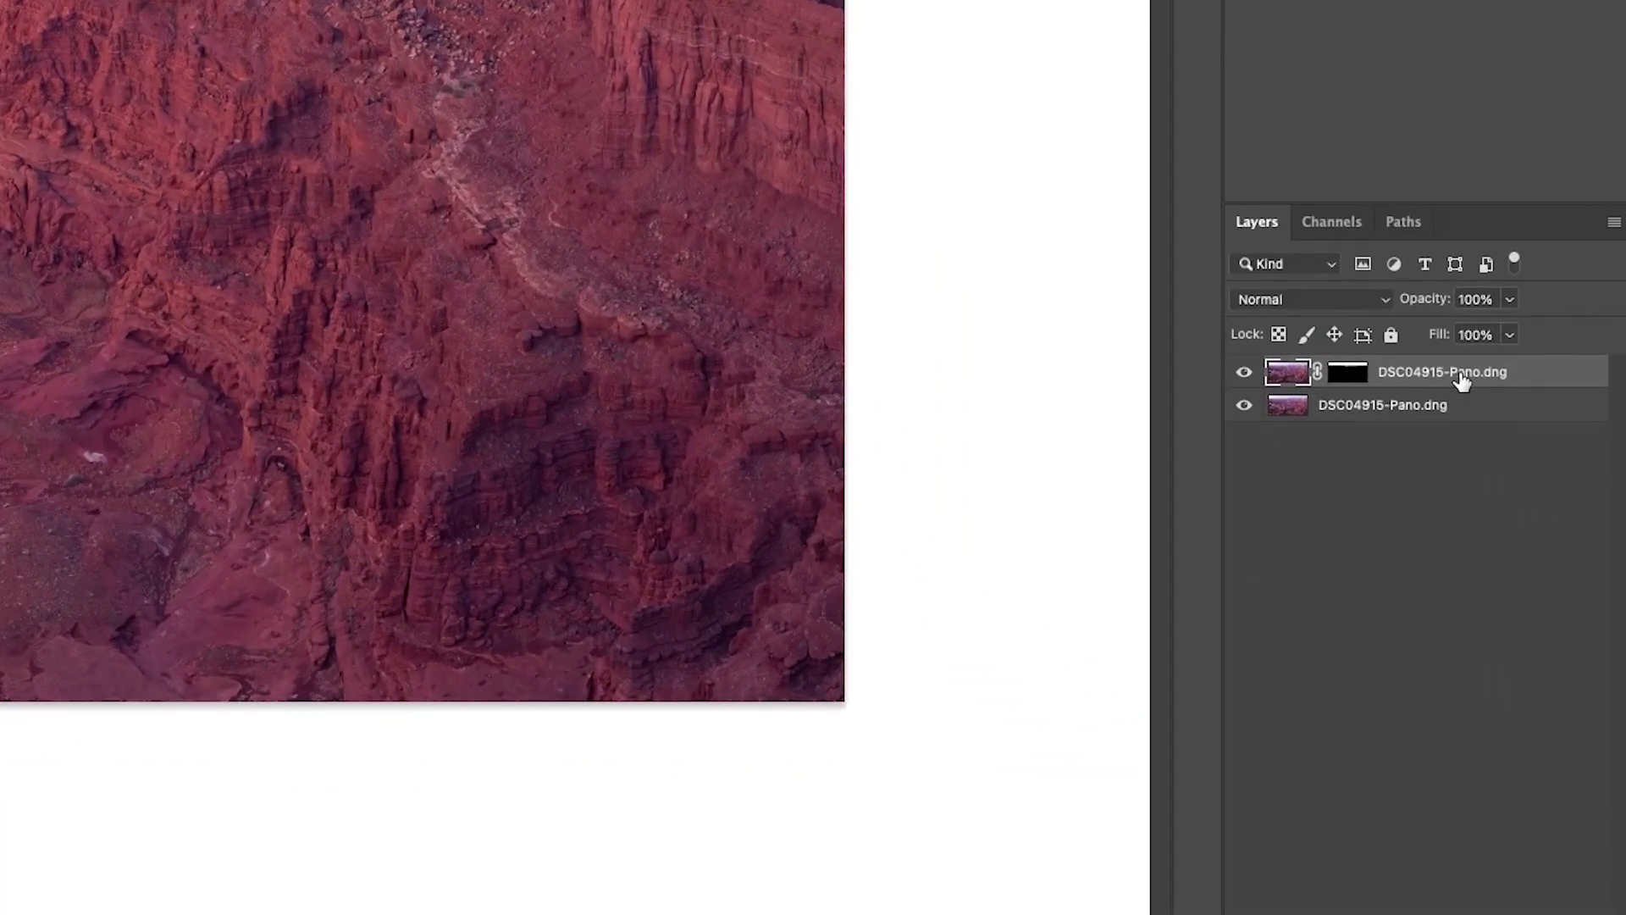
pyautogui.rightClick(1462, 378)
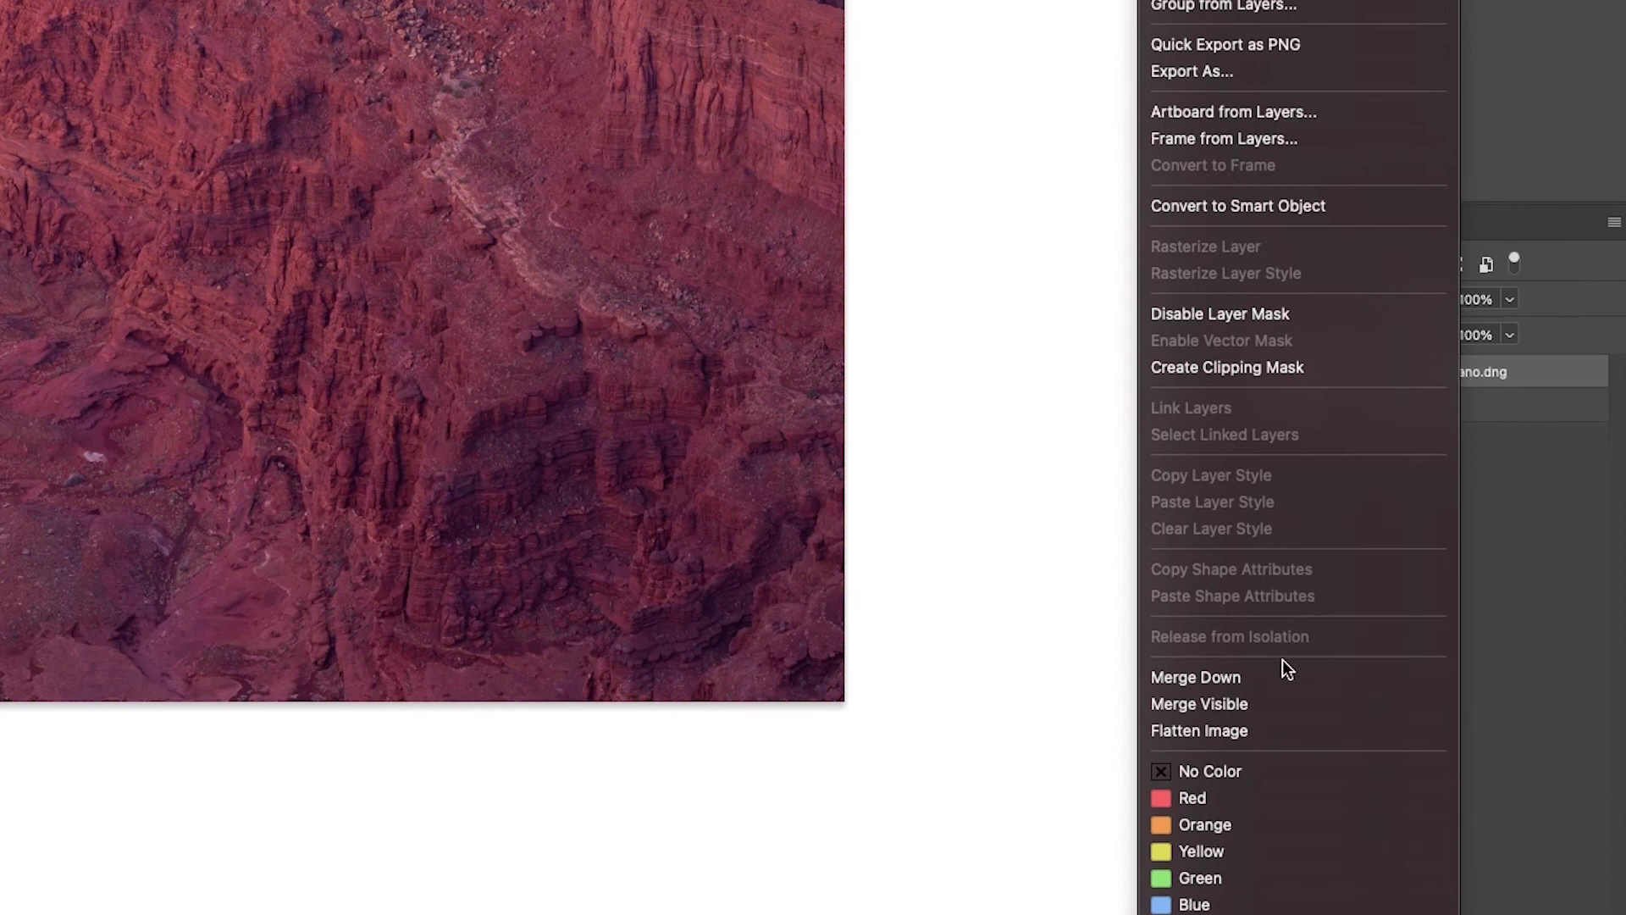
pyautogui.click(1241, 728)
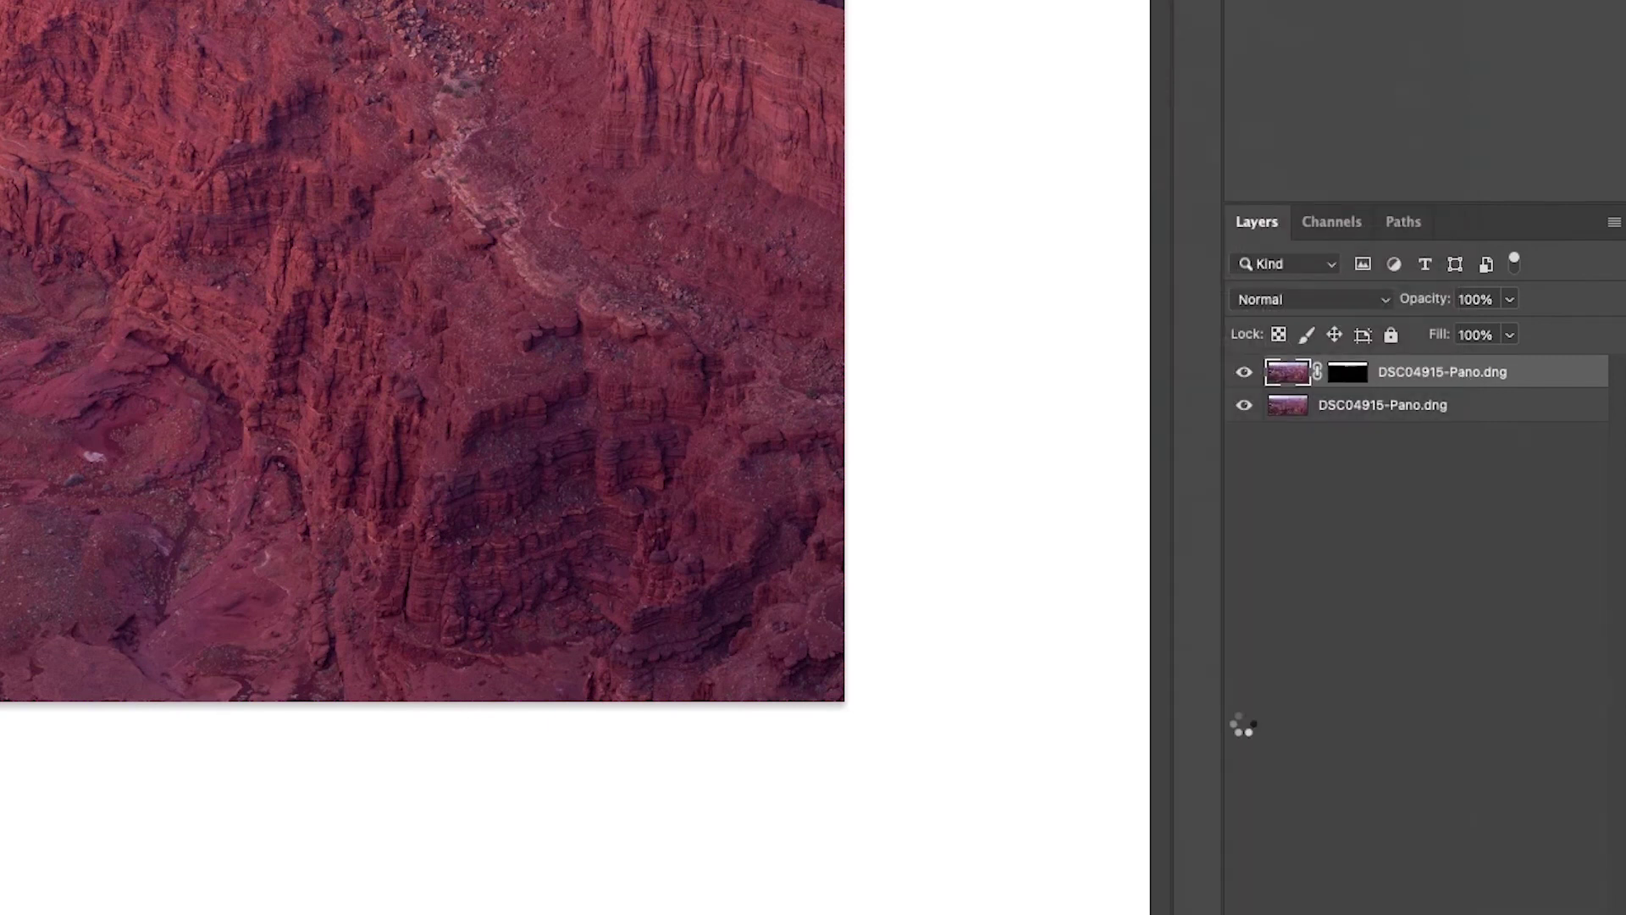